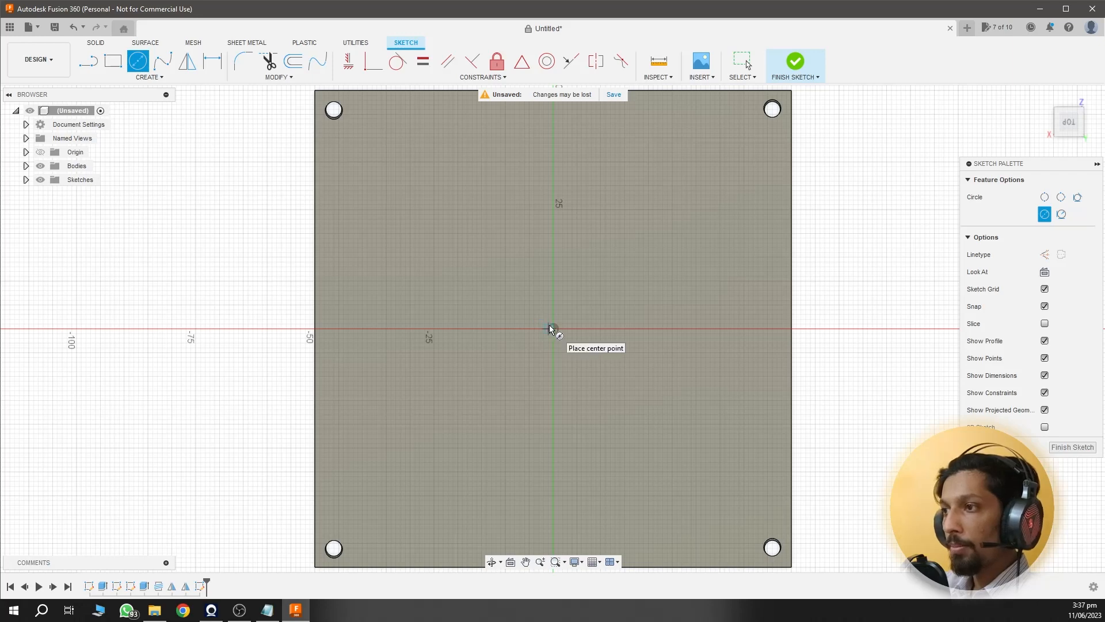
Draw a 20 mm diameter circle centred on the origin in the middle of the plate
{"action": "left_click", "coordinate": [553, 329]}
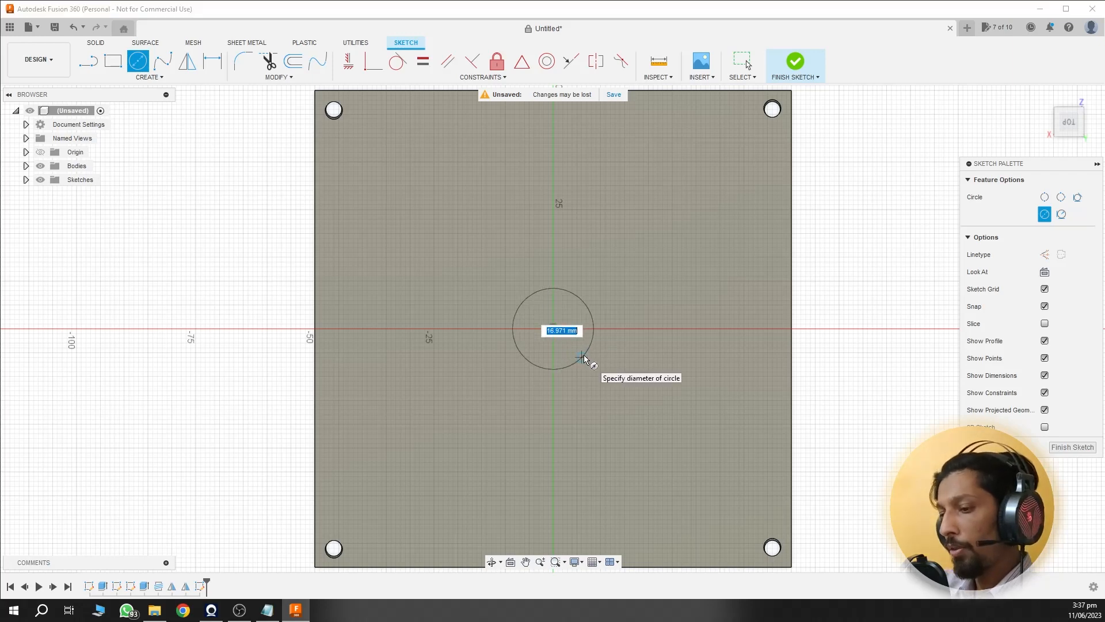
{"action": "type", "text": "20"}
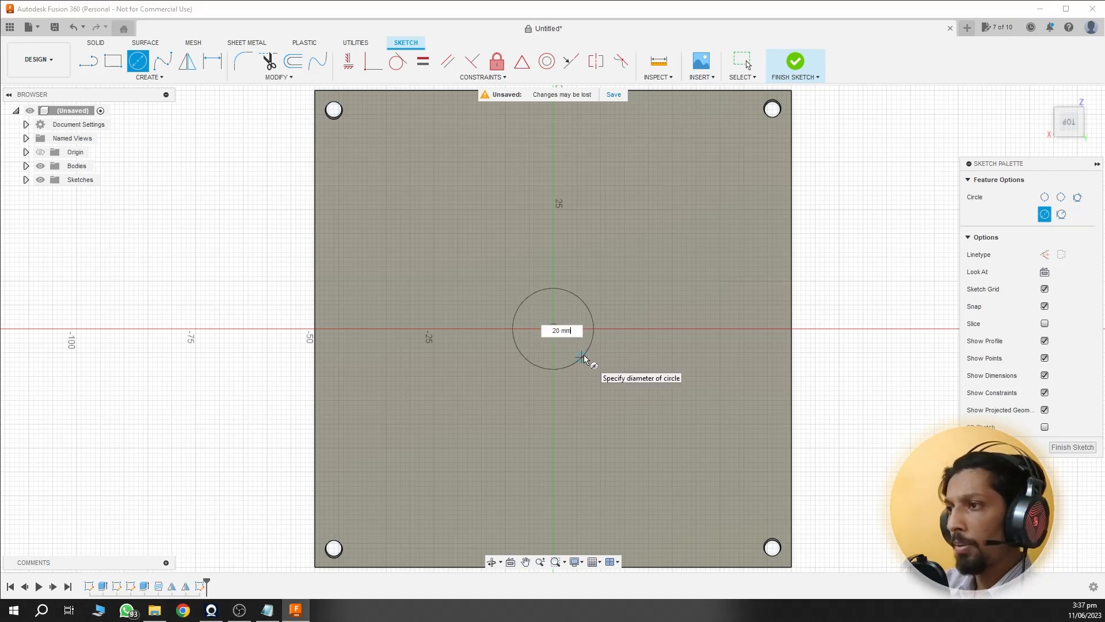
{"action": "key", "text": "Return"}
{"action": "key", "text": "Escape"}
Extrude the central 20 mm circle as a cut through the plate to make a hole
{"action": "mouse_move", "coordinate": [584, 354]}
{"action": "middle_mouse_down", "text": "shift"}
{"action": "mouse_move", "coordinate": [629, 374]}
{"action": "mouse_move", "coordinate": [629, 316]}
{"action": "mouse_move", "coordinate": [628, 379]}
{"action": "middle_mouse_up", "text": "shift"}
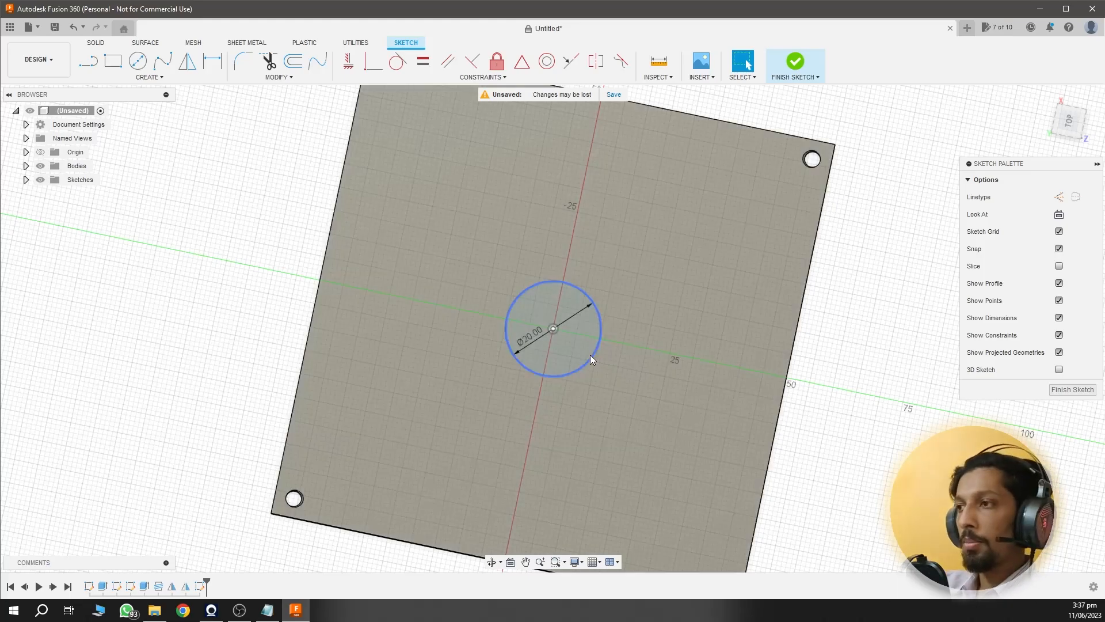
{"action": "key", "text": "e"}
{"action": "left_click", "coordinate": [545, 389]}
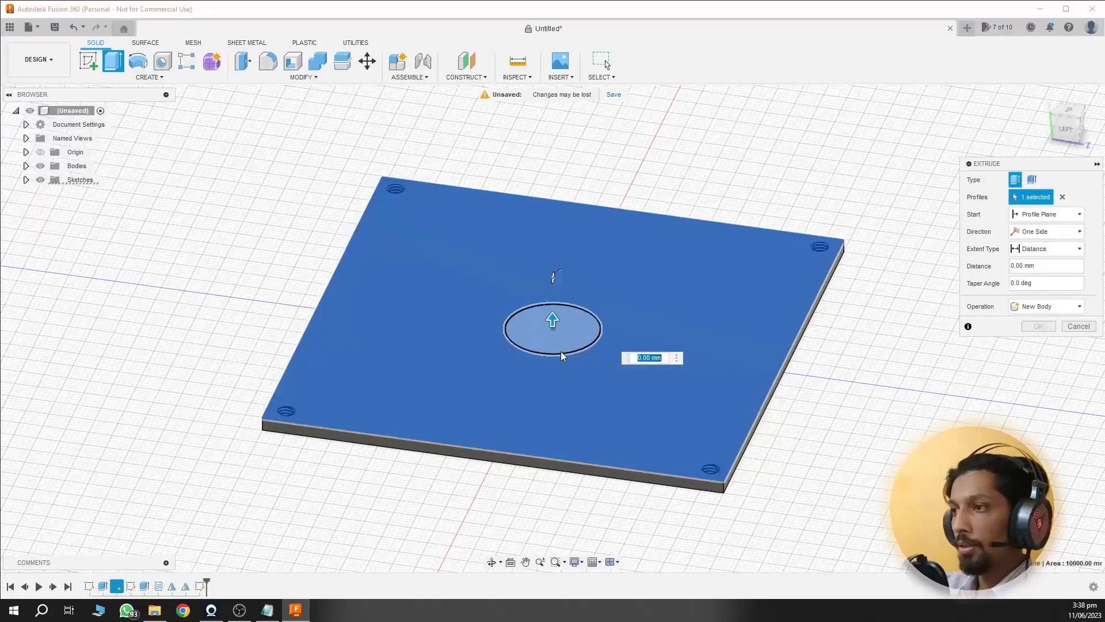
{"action": "left_click", "coordinate": [561, 351]}
{"action": "left_click", "coordinate": [547, 357]}
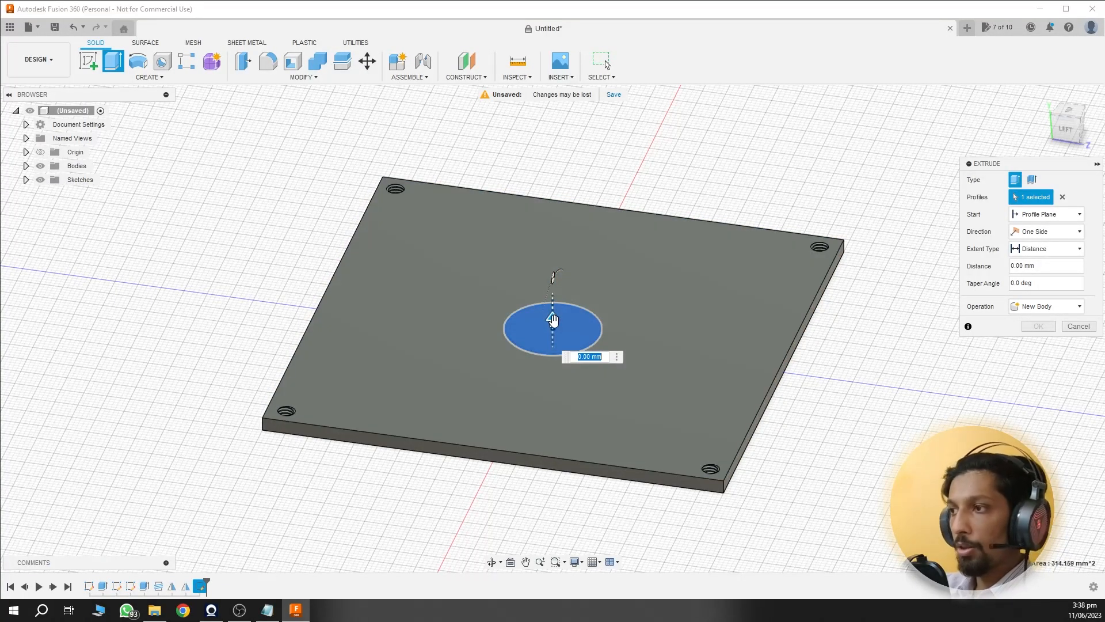
{"action": "key", "text": "Return"}
Rename the plate body as Top Plate
{"action": "middle_click_drag", "start_coordinate": [724, 421], "coordinate": [729, 465], "text": "shift"}
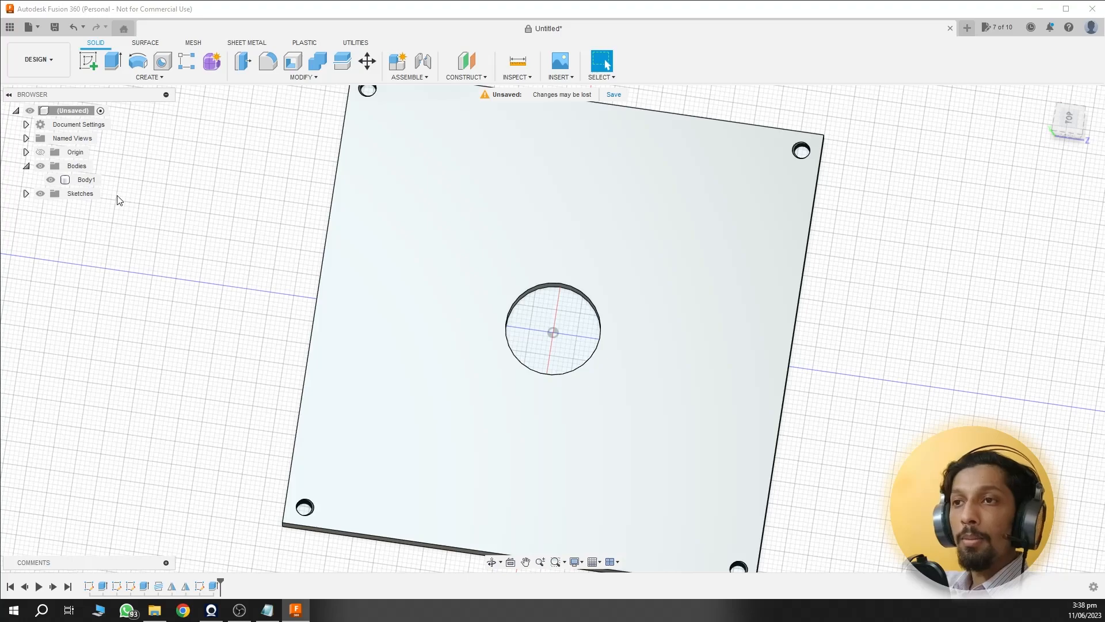
{"action": "right_click", "coordinate": [89, 179]}
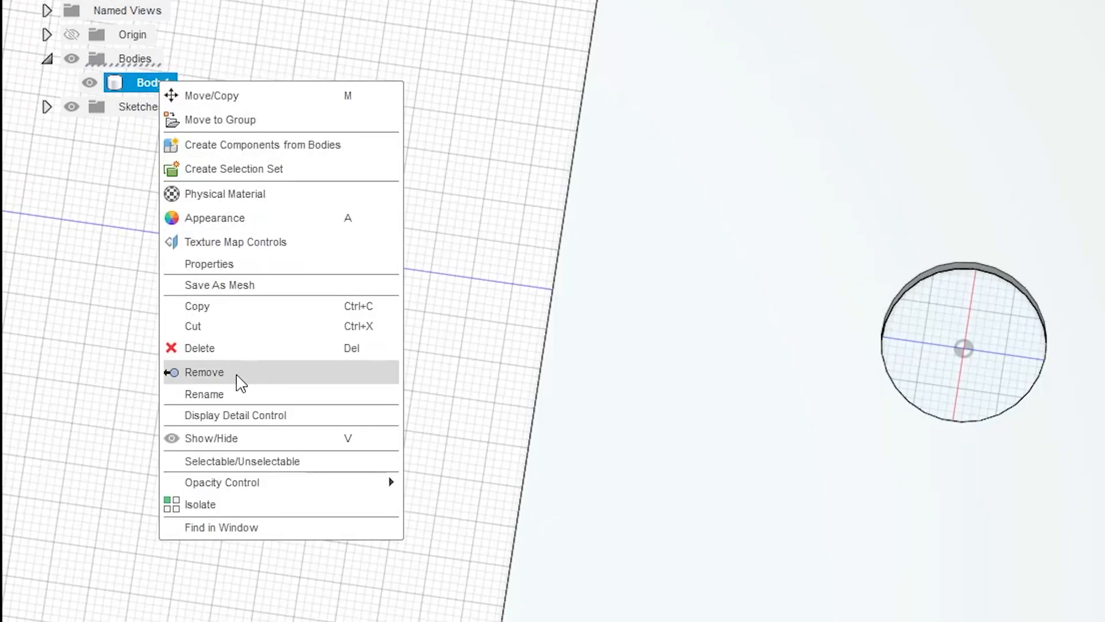
{"action": "left_click", "coordinate": [132, 358]}
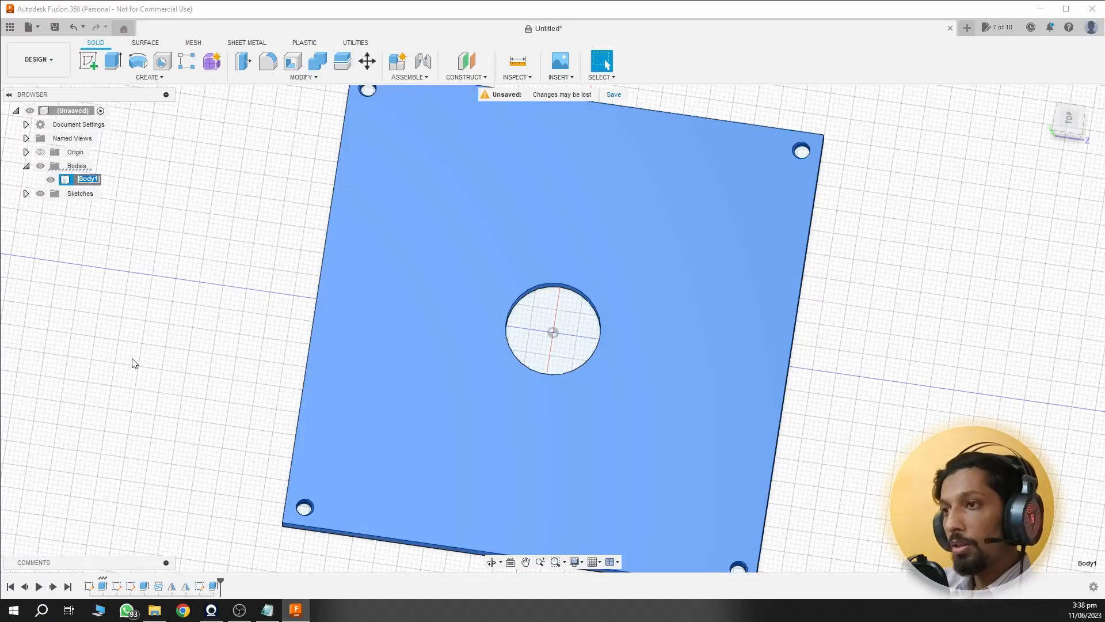
{"action": "type", "text": "Top Plate"}
{"action": "key", "text": "Return"}
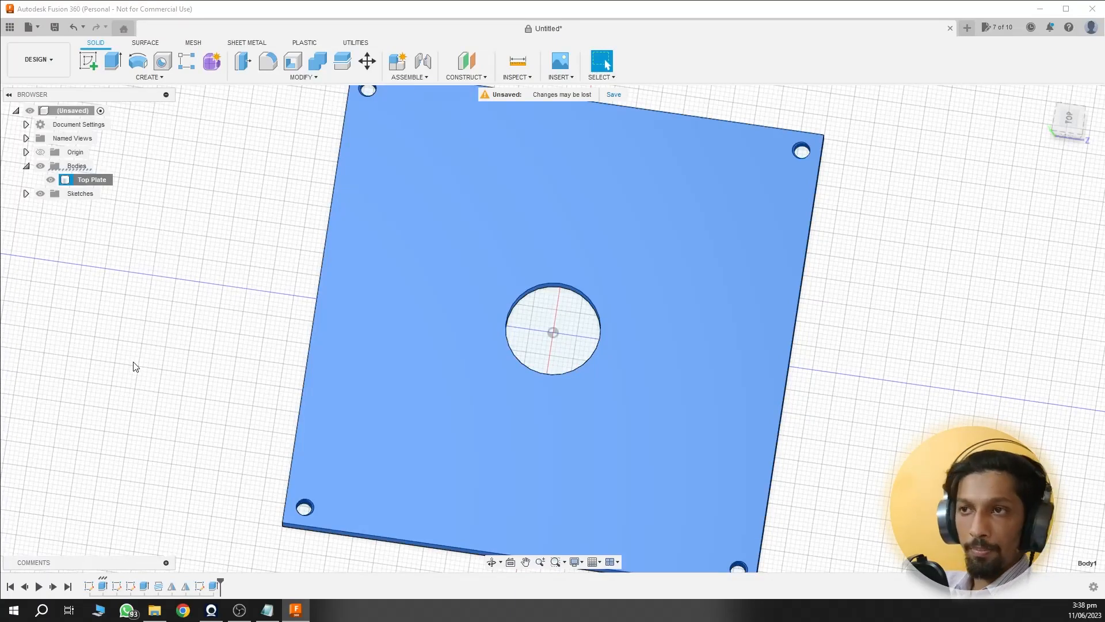
{"action": "double_click", "coordinate": [96, 183]}
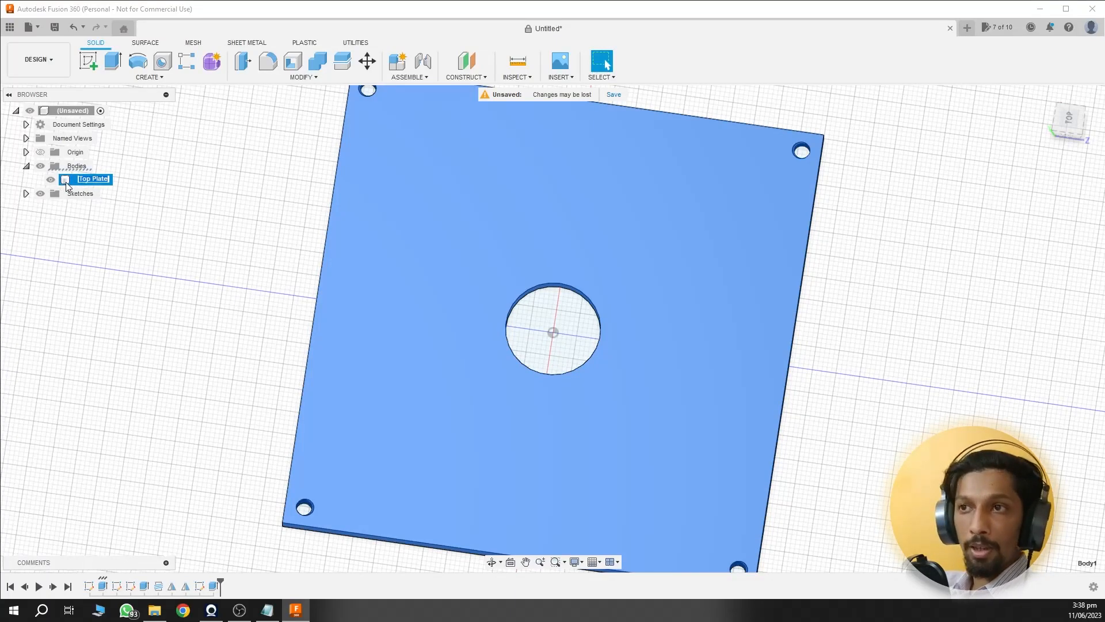
{"action": "key", "text": "Escape"}
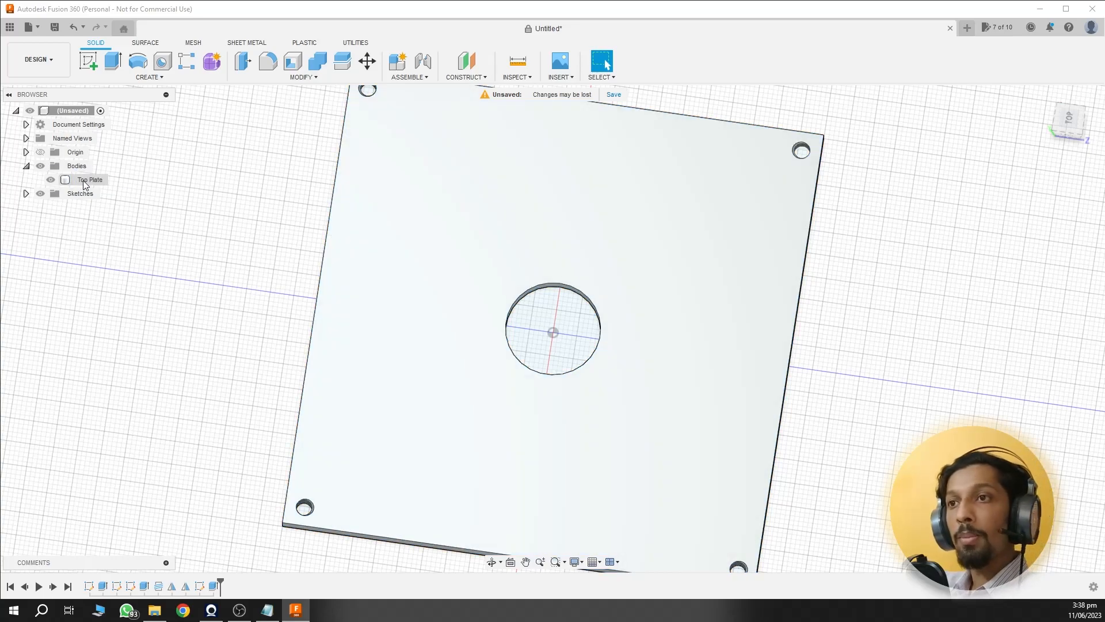
Create a component from the Top Plate body
{"action": "left_click", "coordinate": [84, 182]}
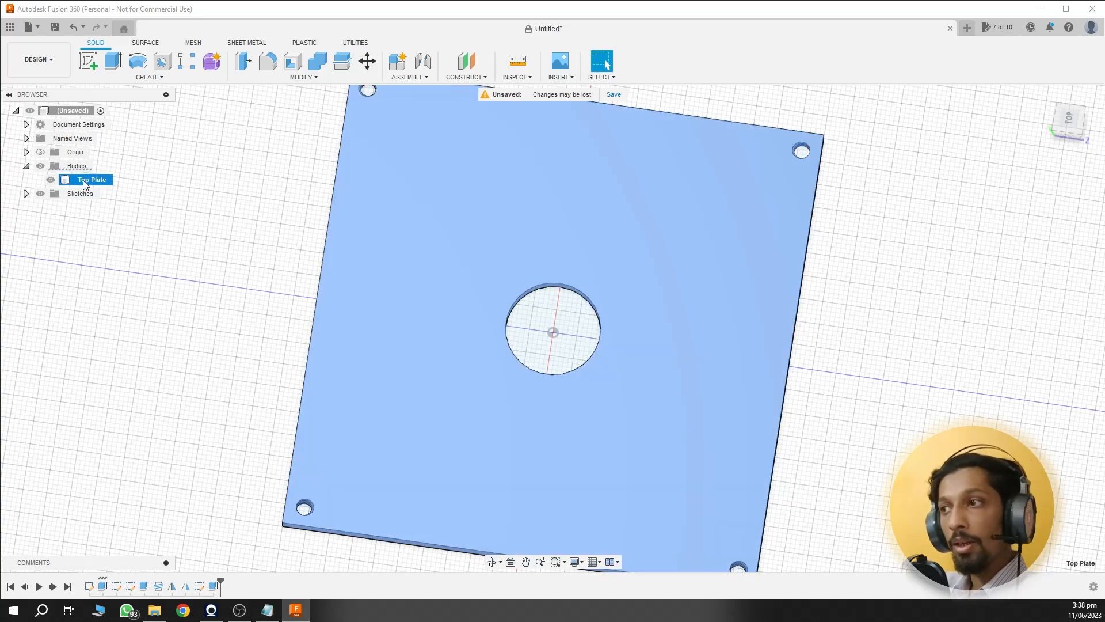
{"action": "right_click", "coordinate": [84, 183]}
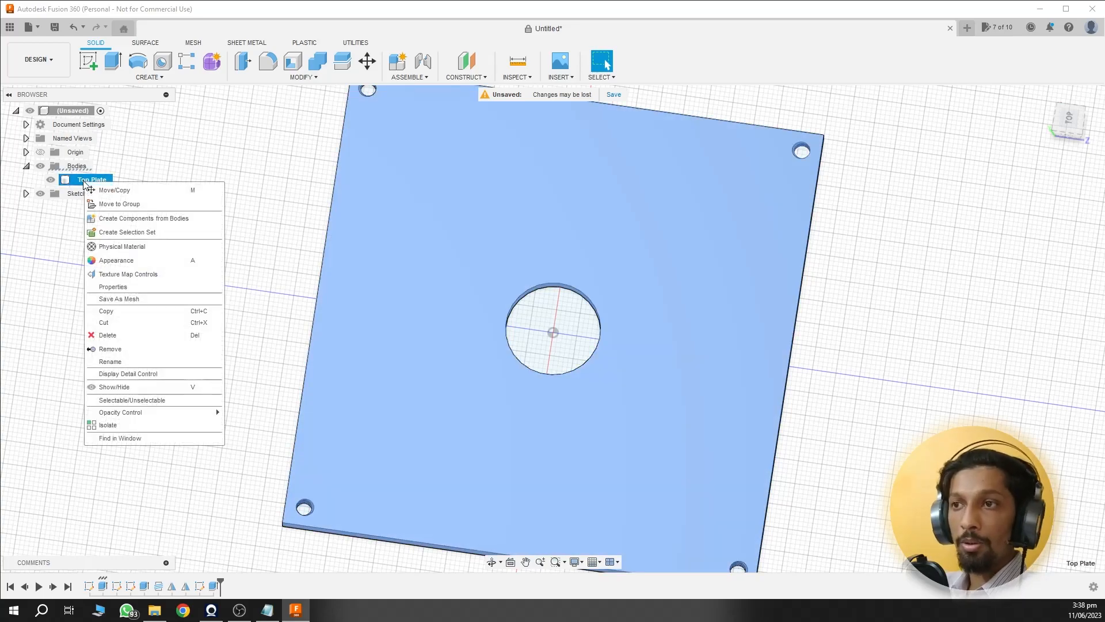
{"action": "left_click", "coordinate": [105, 218]}
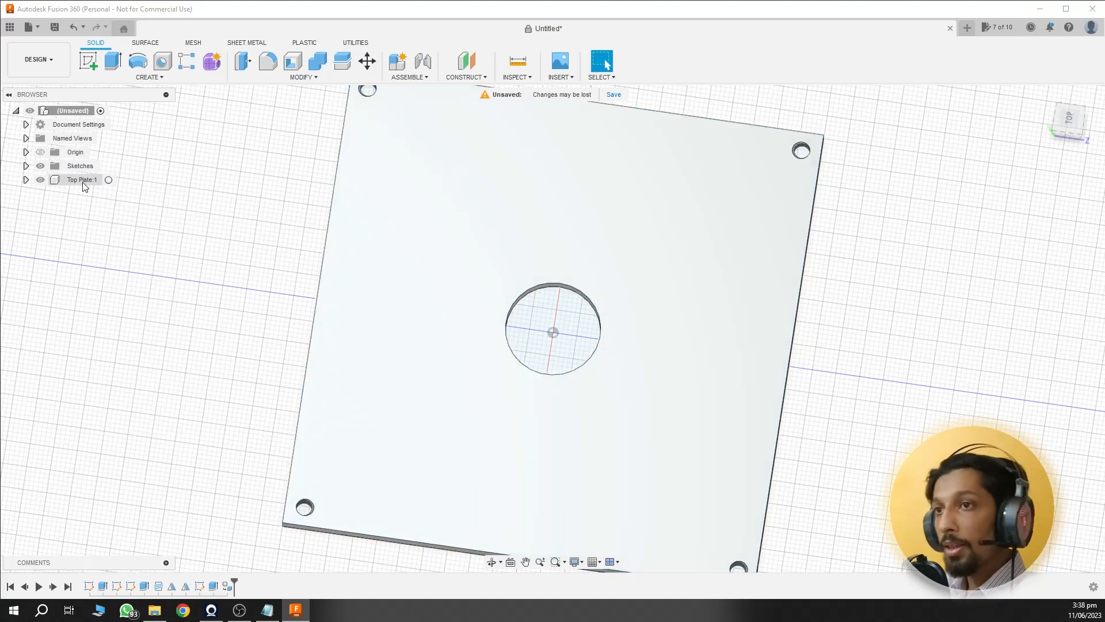
Paste a linked copy of the Top Plate component and move it 10 mm up along Y
{"action": "left_click", "coordinate": [84, 180]}
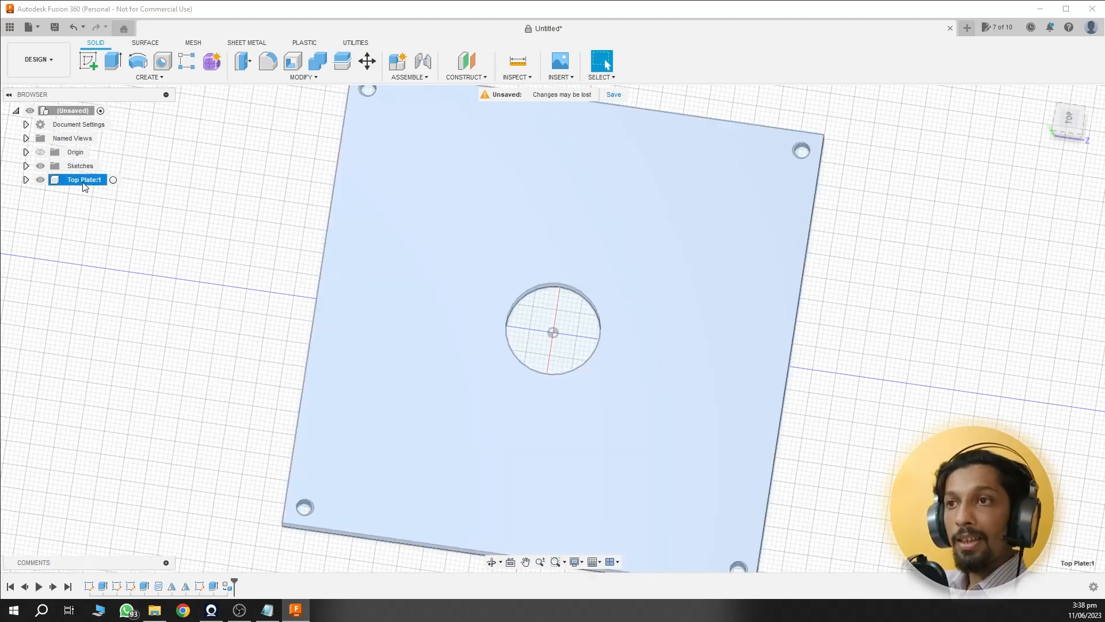
{"action": "key", "text": "ctrl+c"}
{"action": "key", "text": "ctrl+v"}
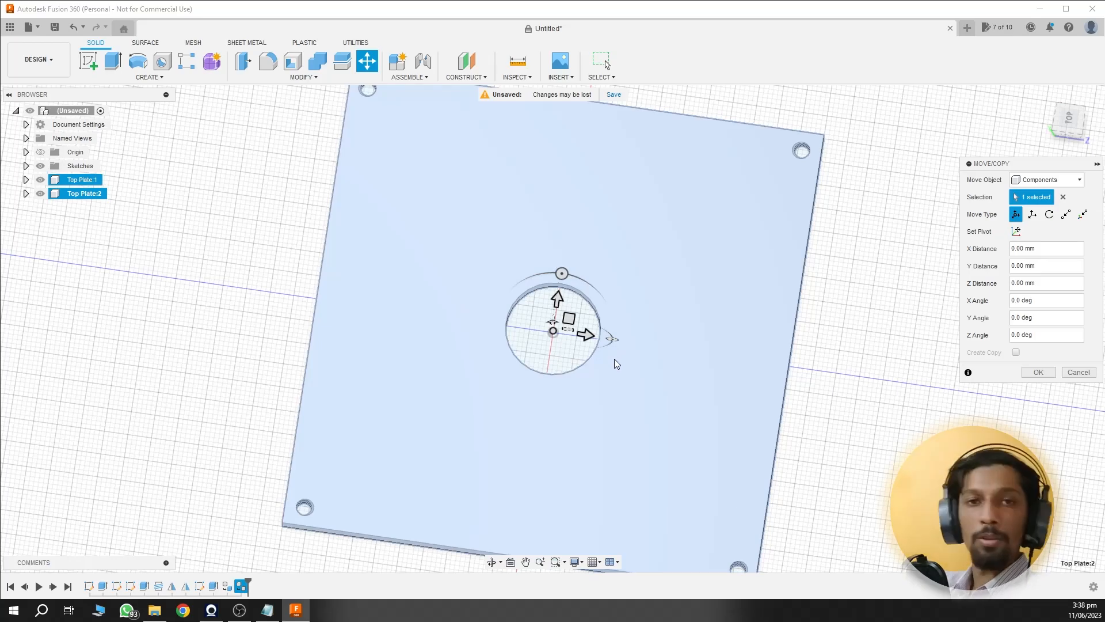
{"action": "middle_click_drag", "start_coordinate": [683, 390], "coordinate": [663, 321], "text": "shift"}
{"action": "left_click_drag", "start_coordinate": [553, 305], "coordinate": [554, 251]}
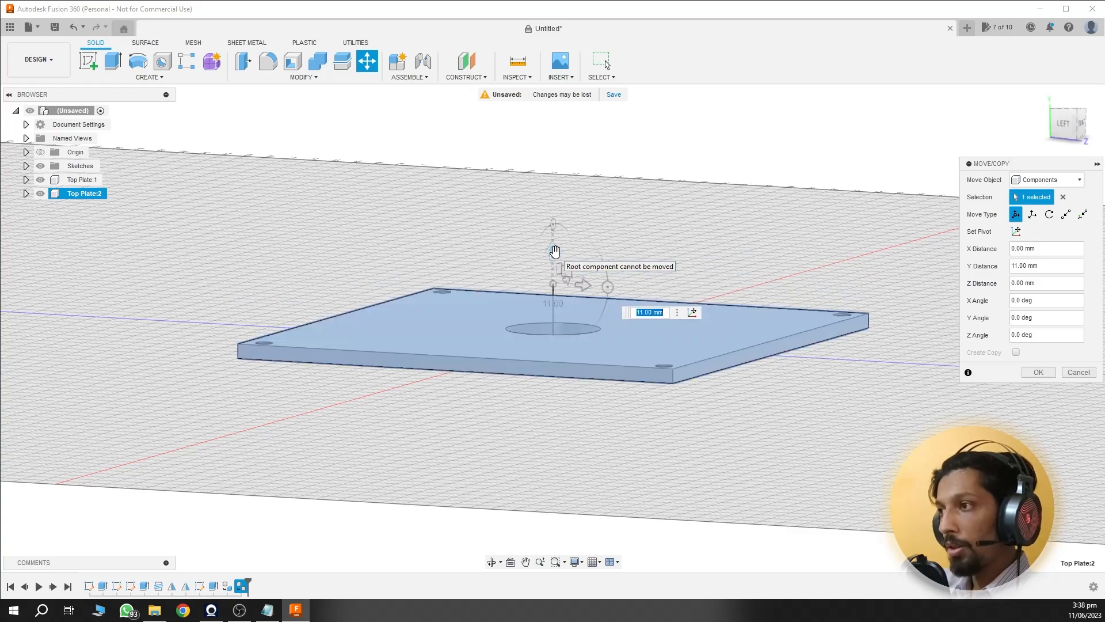
{"action": "type", "text": "10"}
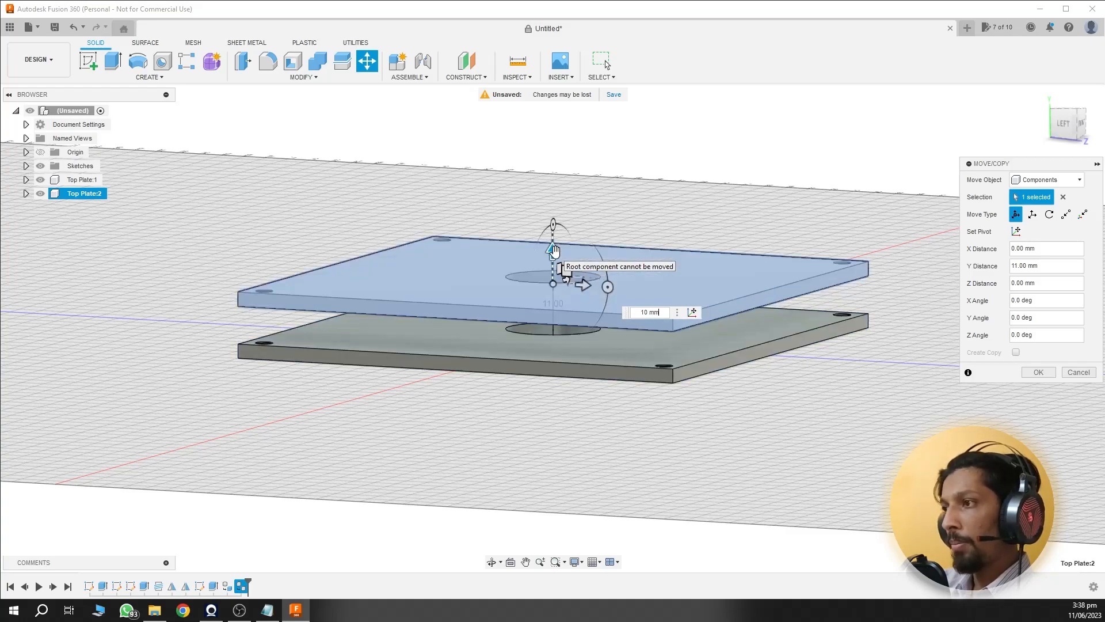
{"action": "key", "text": "Return"}
{"action": "middle_click_drag", "start_coordinate": [379, 411], "coordinate": [402, 459], "text": "shift"}
{"action": "middle_click_drag", "start_coordinate": [597, 452], "coordinate": [483, 433], "text": "shift"}
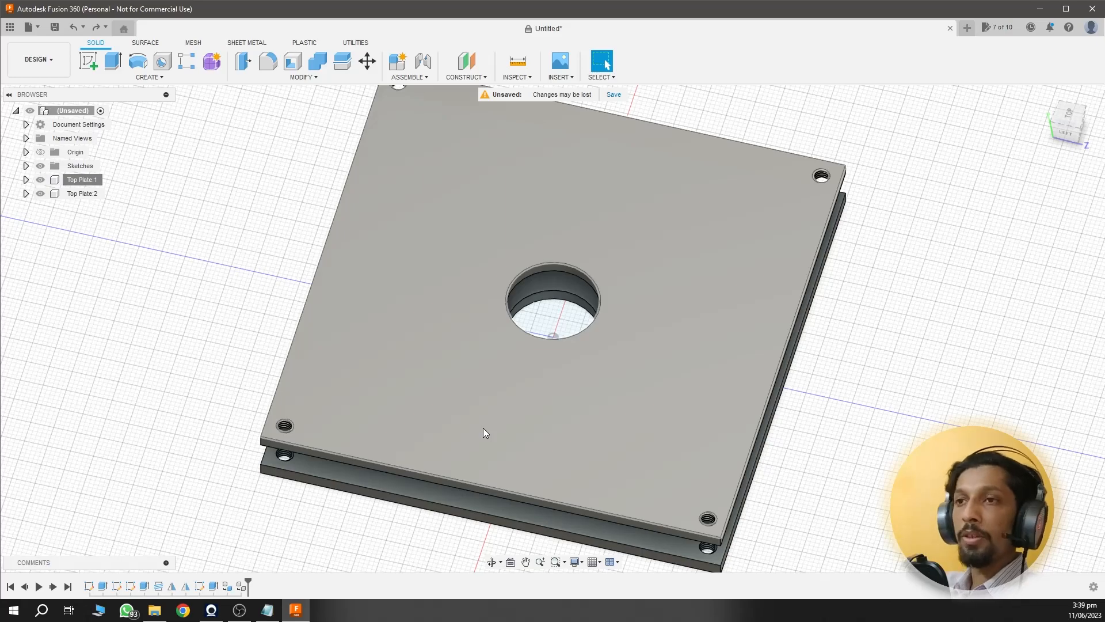
{"action": "right_click", "coordinate": [87, 181]}
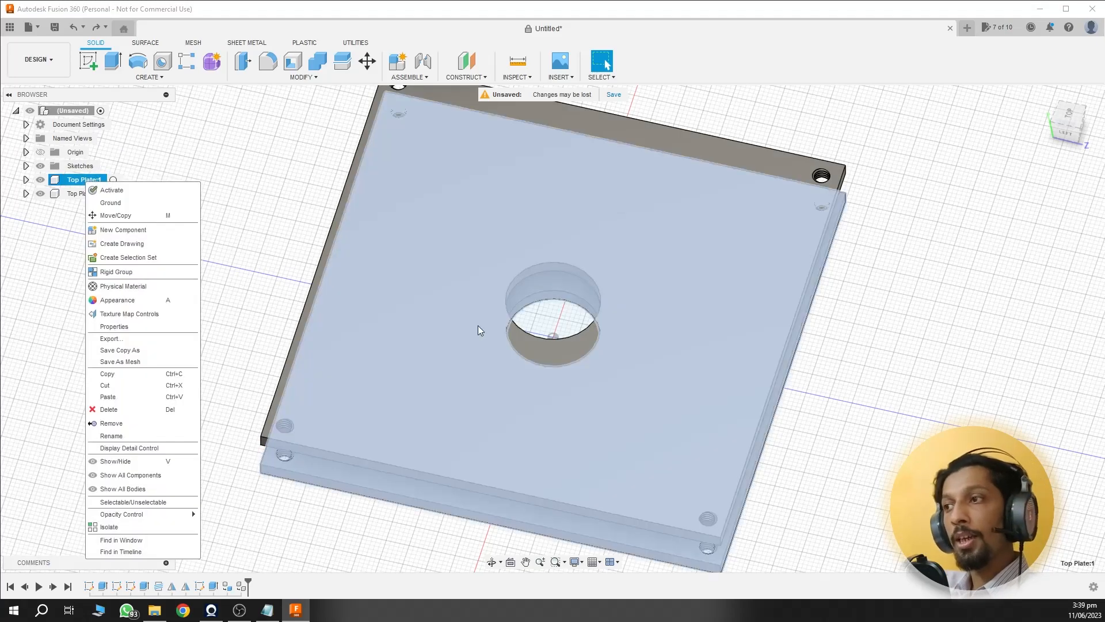
{"action": "left_click", "coordinate": [460, 328]}
{"action": "left_click", "coordinate": [223, 386]}
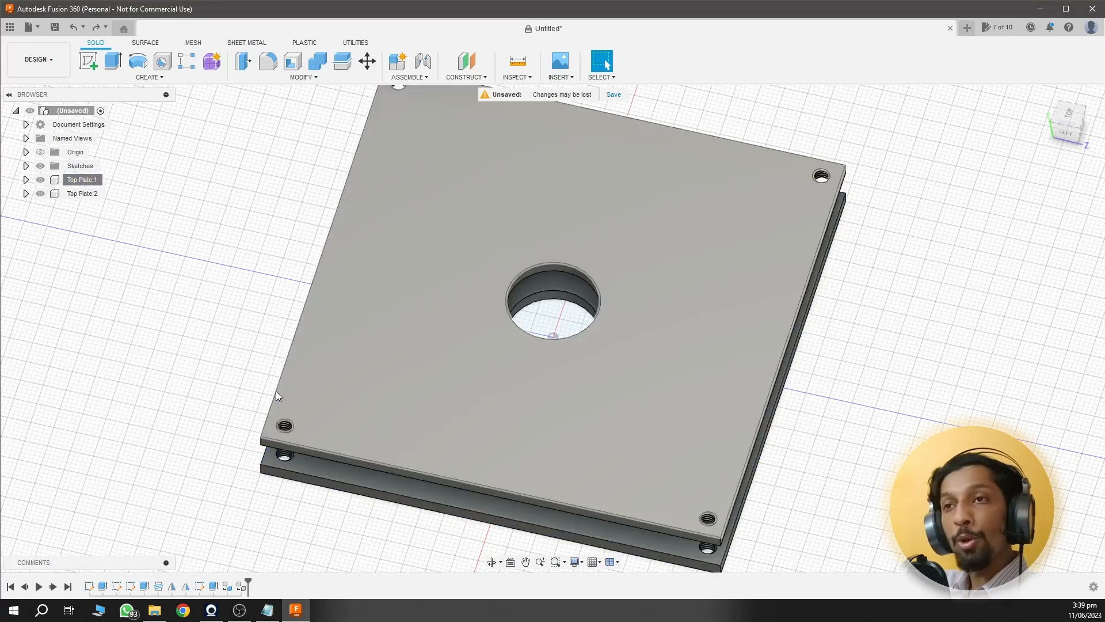
Sketch a circle about 10 mm in diameter on the upper plate's top face, between the central hole and a corner hole
{"action": "left_click", "coordinate": [88, 60]}
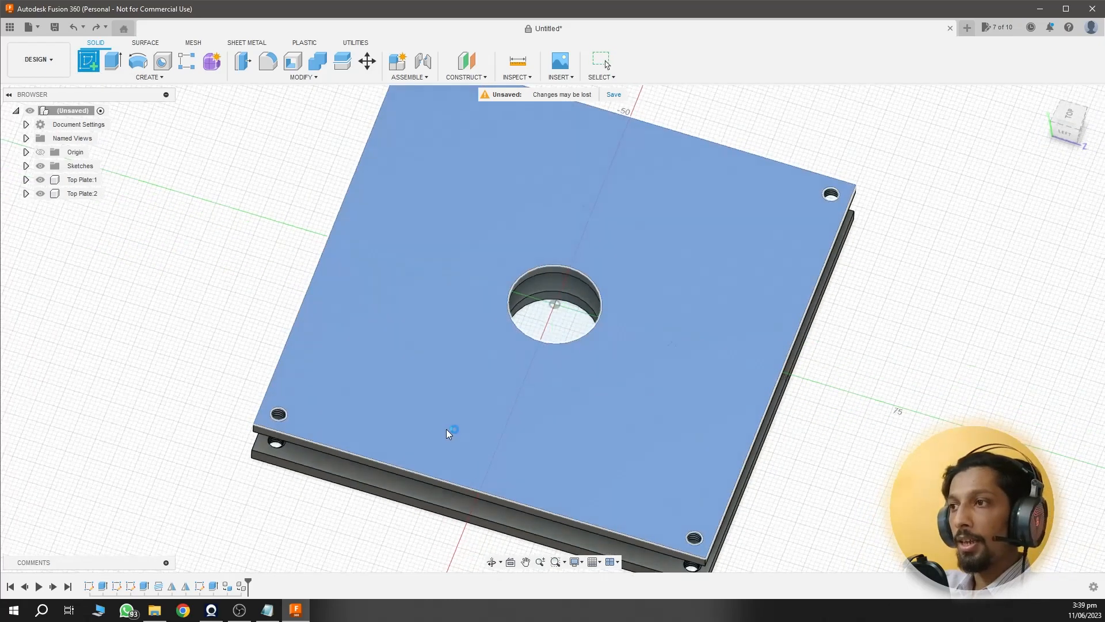
{"action": "left_click", "coordinate": [447, 429]}
{"action": "key", "text": "c"}
{"action": "left_click", "coordinate": [392, 215]}
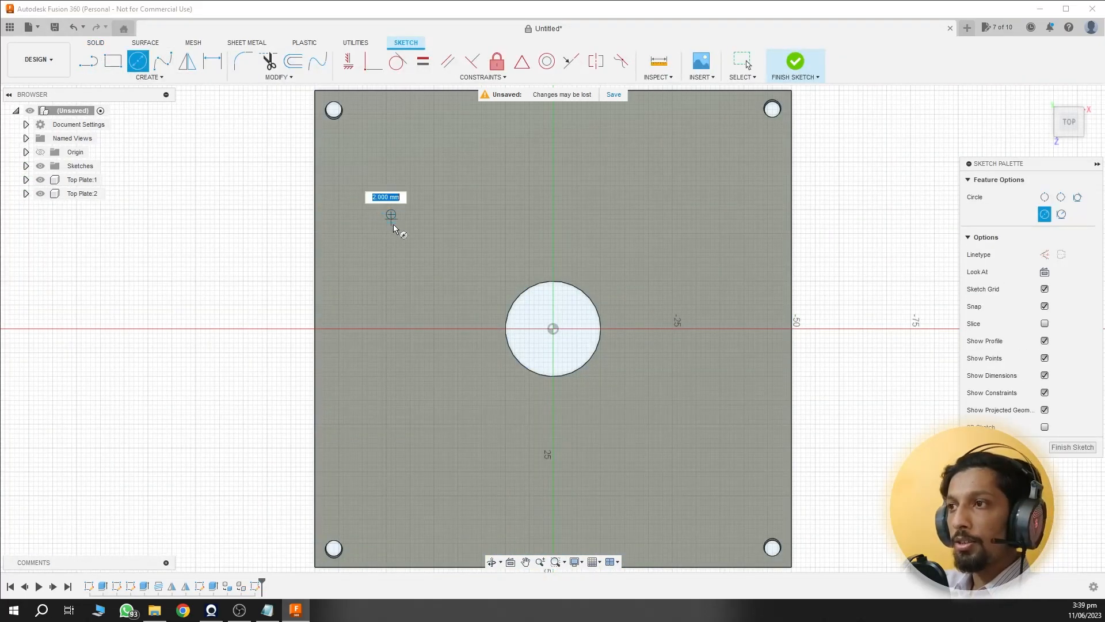
{"action": "left_click", "coordinate": [406, 229]}
Cut the small off-centre circle into the upper plate with a -3 mm extrusion
{"action": "key", "text": "q"}
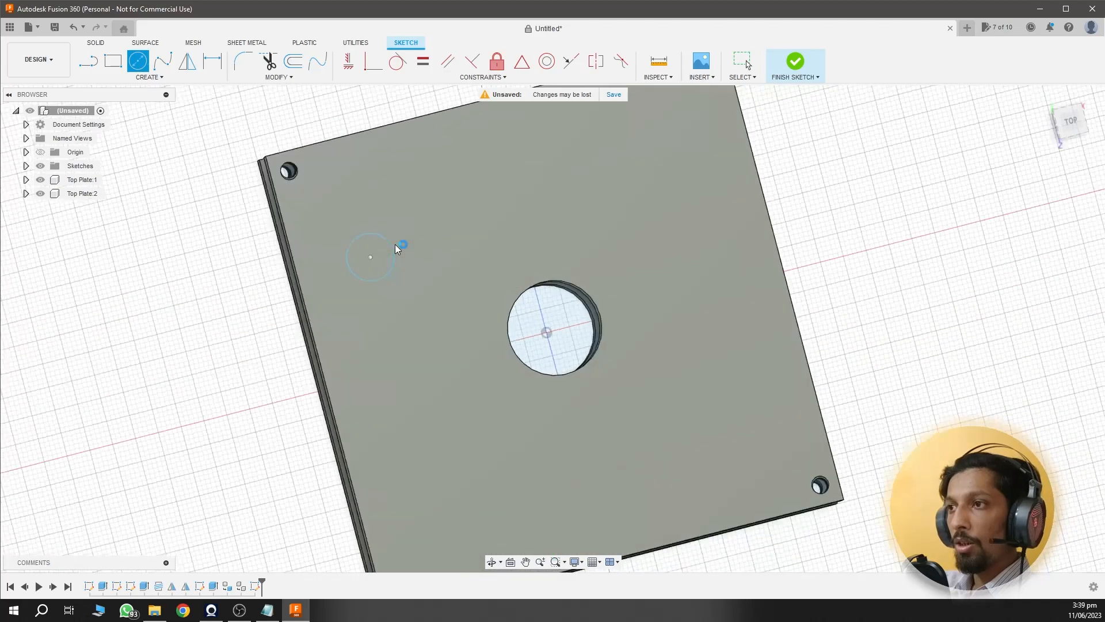
{"action": "left_click", "coordinate": [401, 401]}
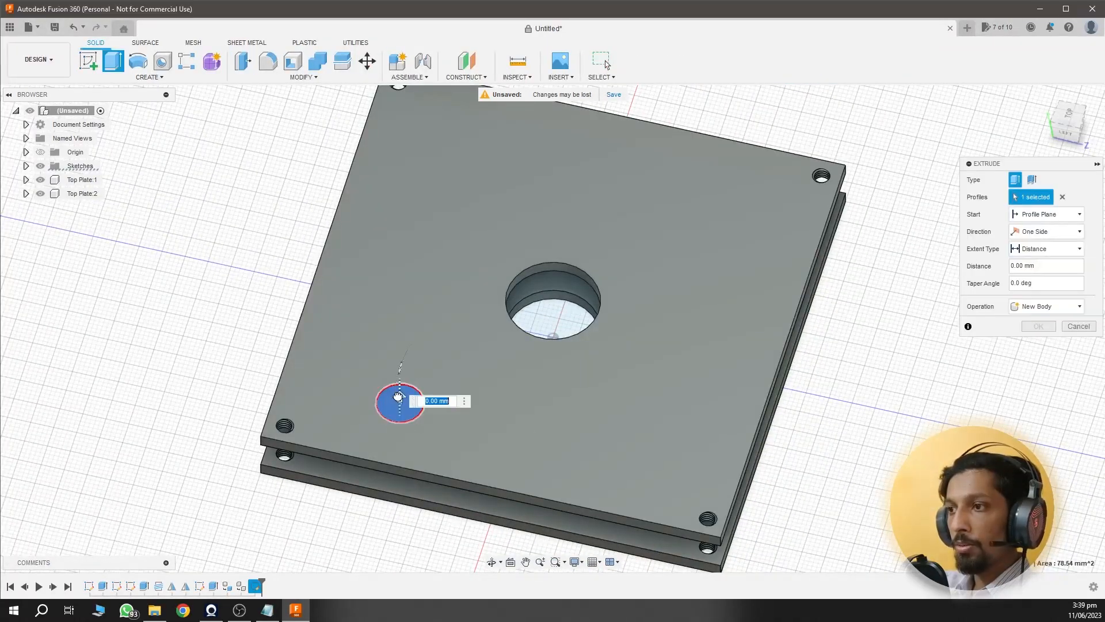
{"action": "type", "text": "-"}
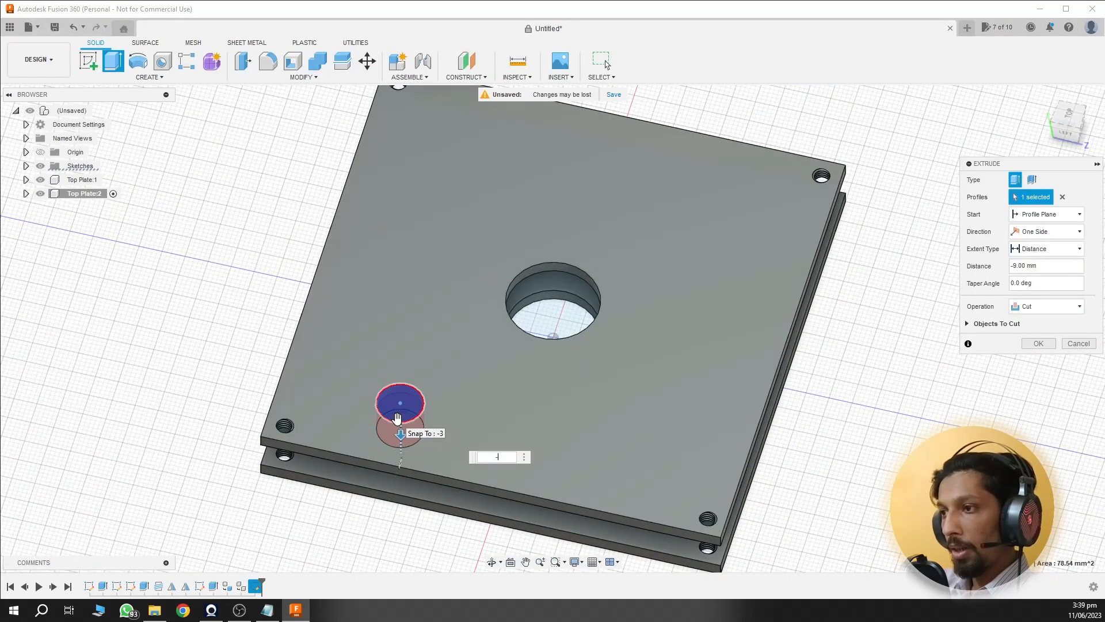
{"action": "type", "text": "3mm"}
{"action": "key", "text": "Return"}
{"action": "middle_click_drag", "start_coordinate": [397, 419], "coordinate": [360, 515], "text": "shift"}
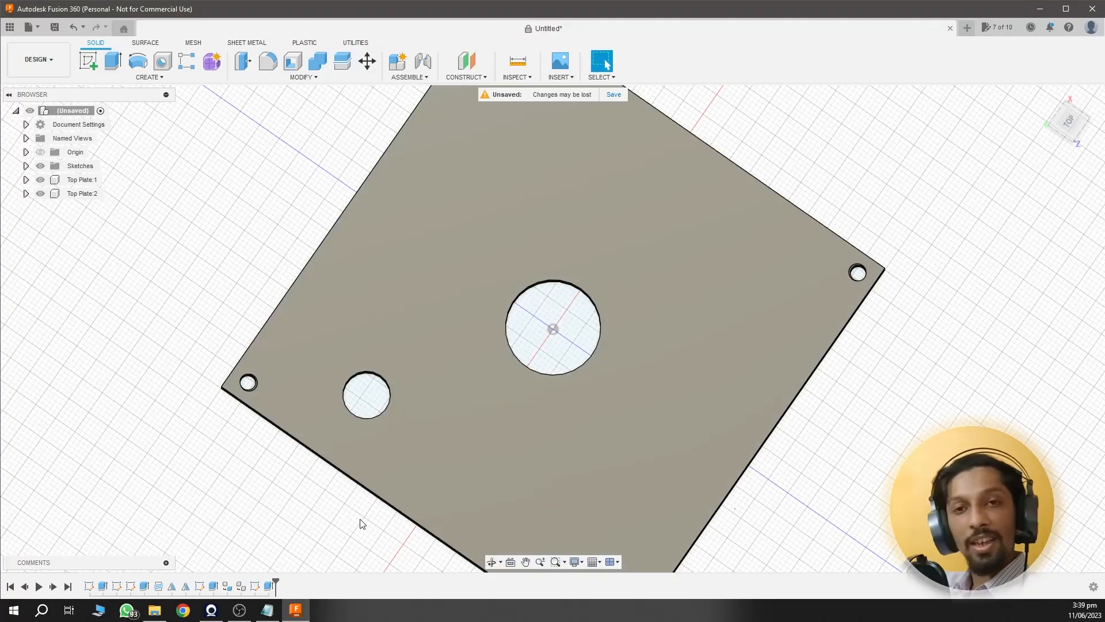
Undo the small hole's cut, its circle sketch and the pasted linked plate copy
{"action": "key", "text": "ctrl+z"}
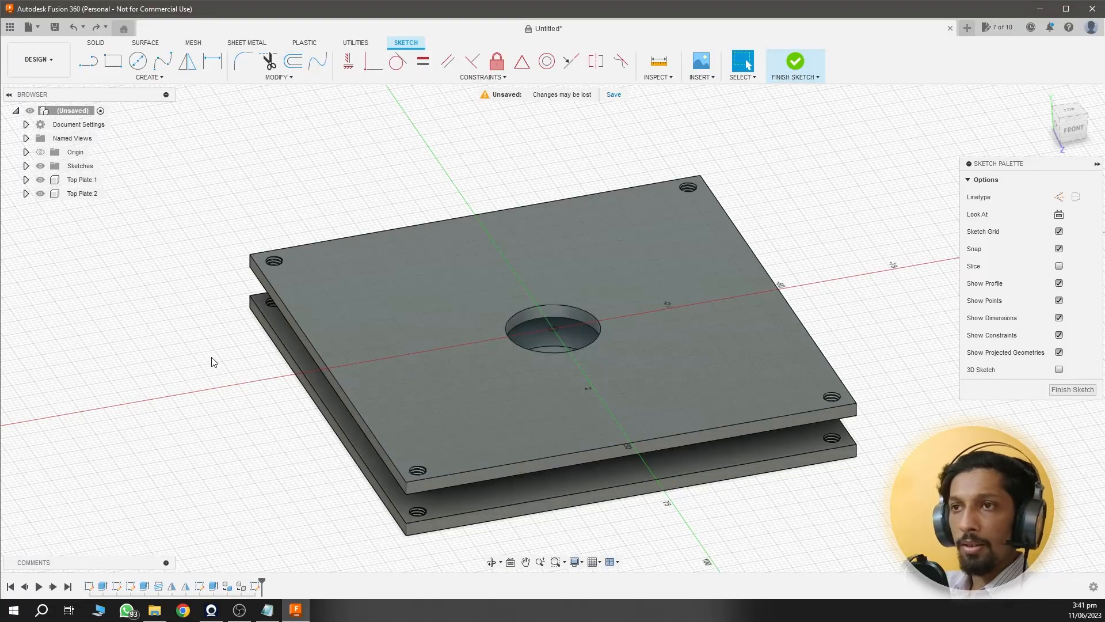
{"action": "key", "text": "ctrl+z"}
{"action": "key", "text": "ctrl+z"}
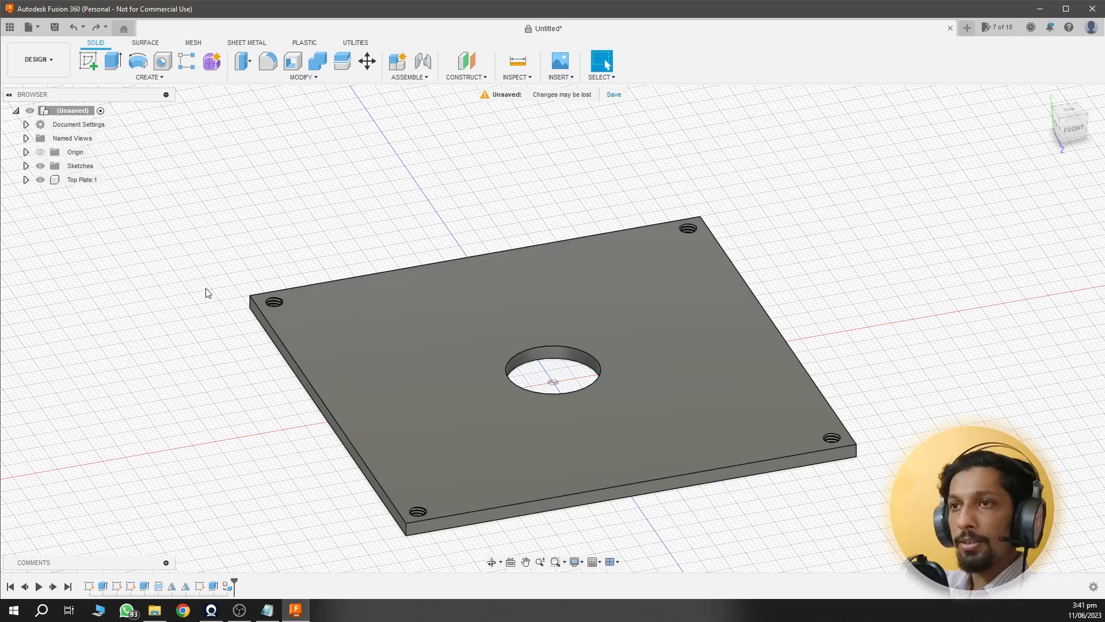
Copy the Top Plate component and paste it into the root component as an independent copy with Paste New
{"action": "middle_click_drag", "start_coordinate": [248, 358], "coordinate": [306, 331], "text": "shift"}
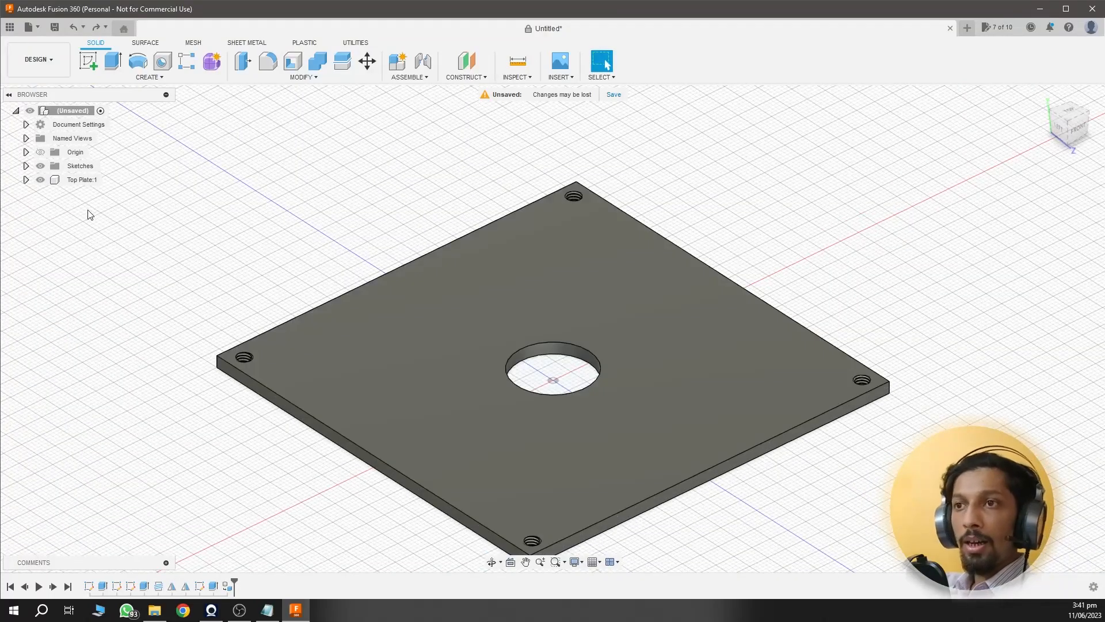
{"action": "left_click", "coordinate": [82, 183]}
{"action": "right_click", "coordinate": [83, 183]}
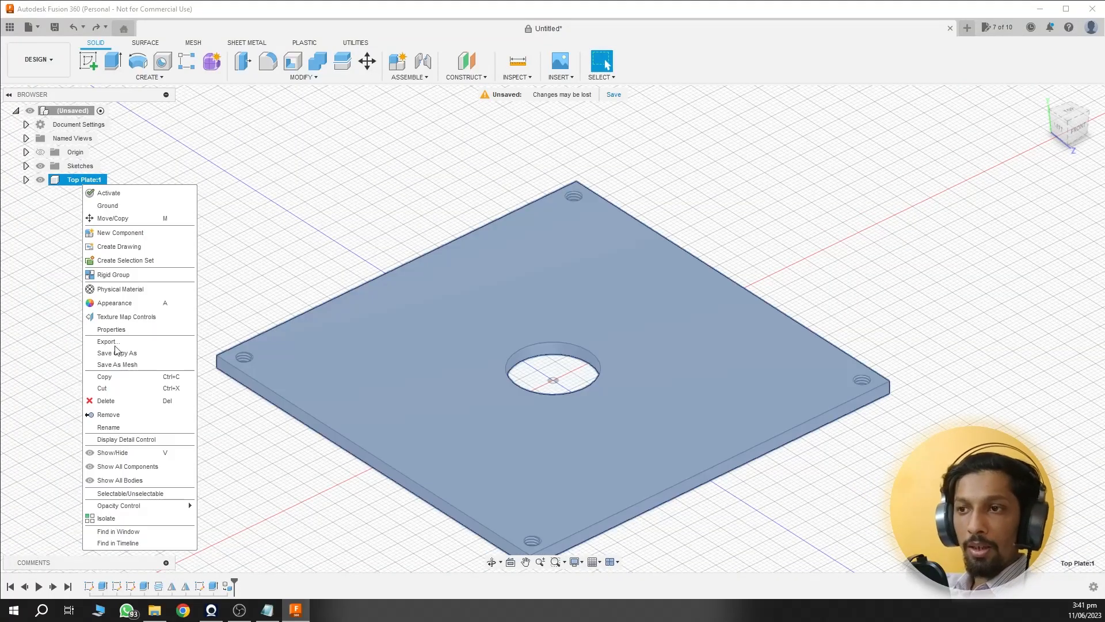
{"action": "left_click", "coordinate": [112, 389]}
{"action": "right_click", "coordinate": [63, 112]}
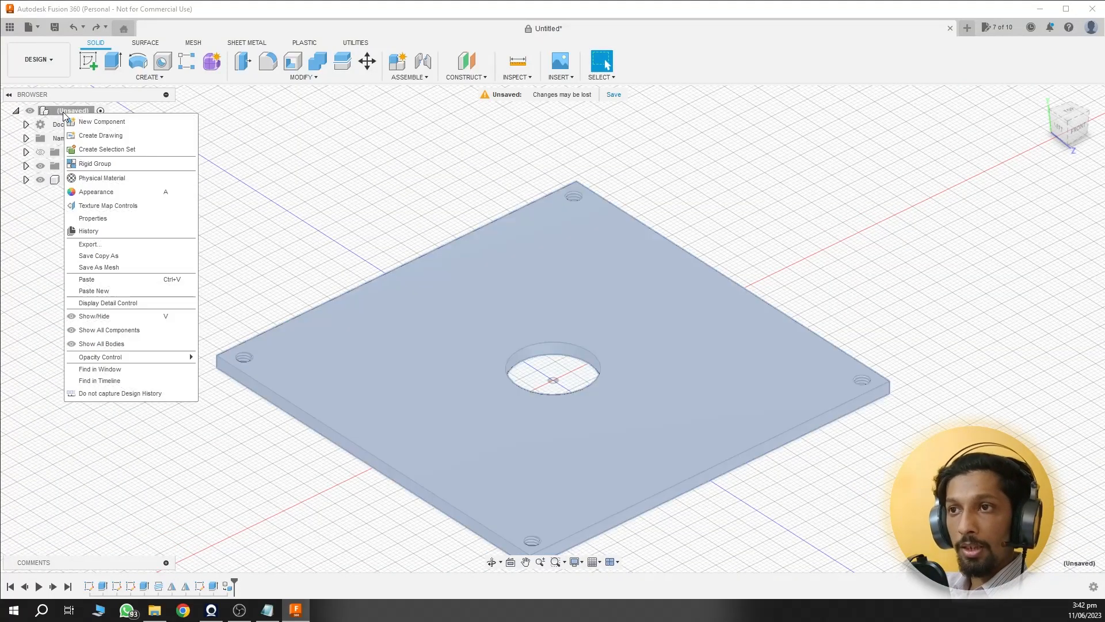
{"action": "left_click", "coordinate": [94, 290]}
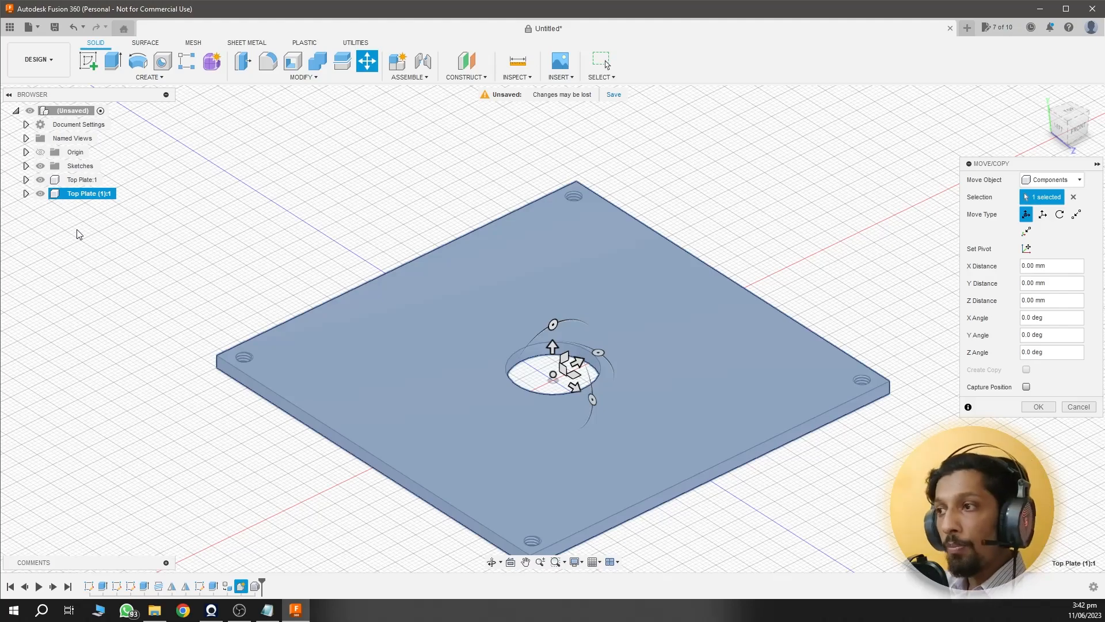
Move the independent plate copy 10 mm up above the original plate
{"action": "left_click_drag", "start_coordinate": [553, 347], "coordinate": [550, 330]}
{"action": "type", "text": "10"}
{"action": "key", "text": "Return"}
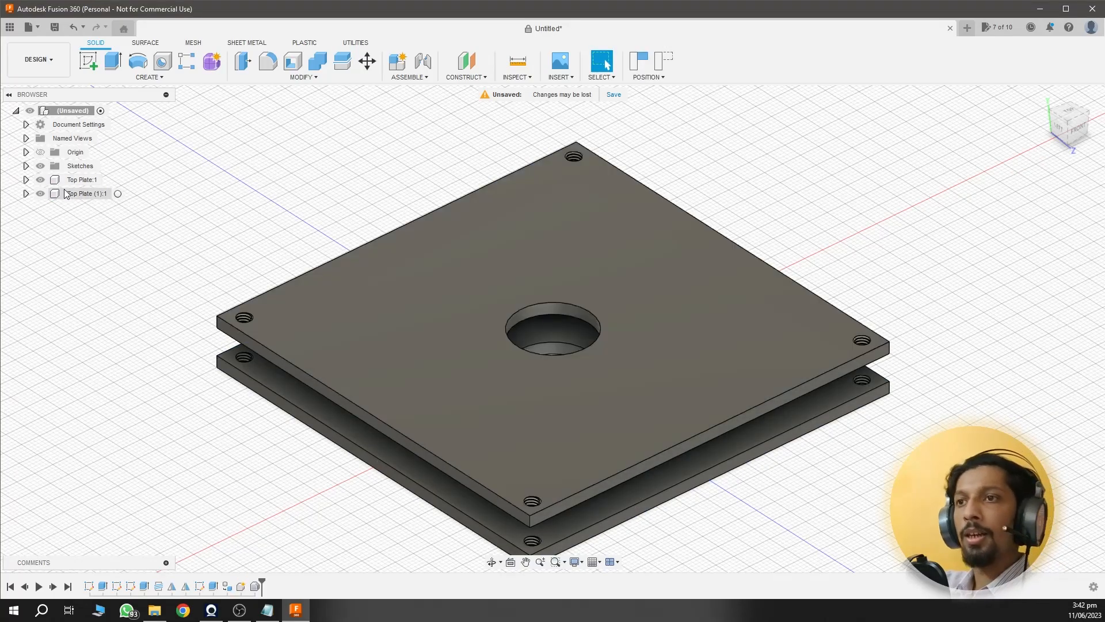
Rename the upper plate copy, Top Plate (1), to Top Plate_
{"action": "right_click", "coordinate": [82, 195]}
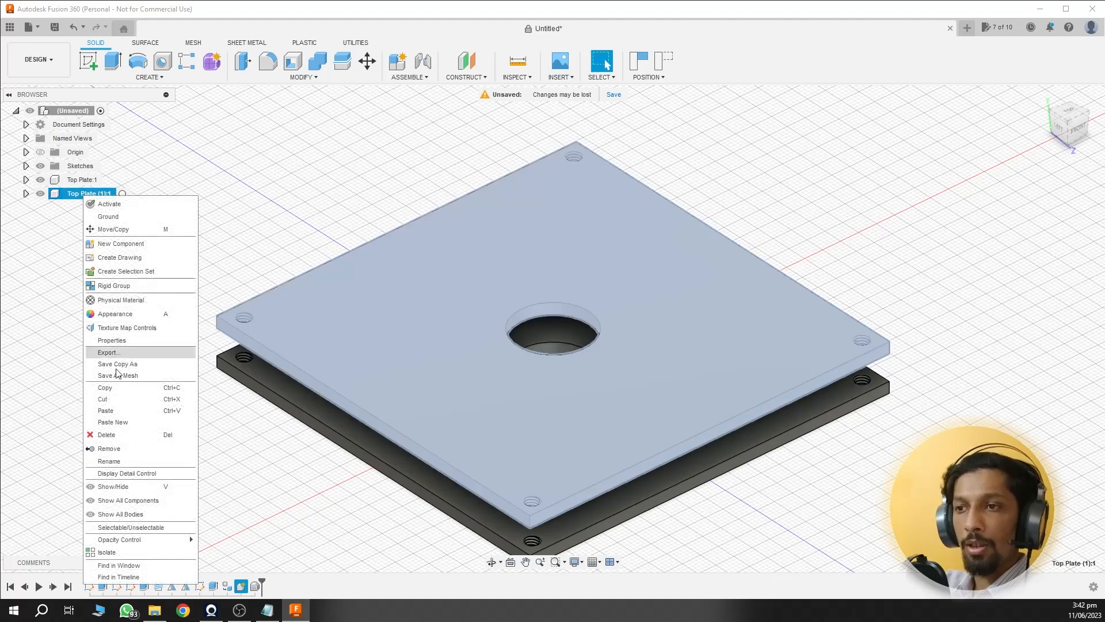
{"action": "left_click", "coordinate": [127, 460]}
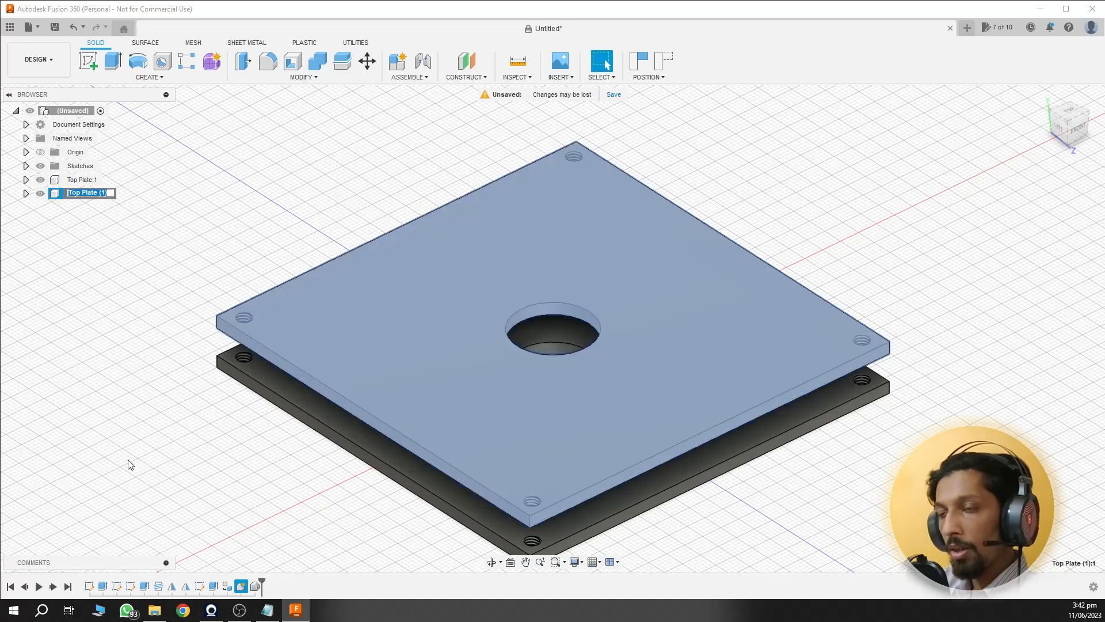
{"action": "key", "text": "End"}
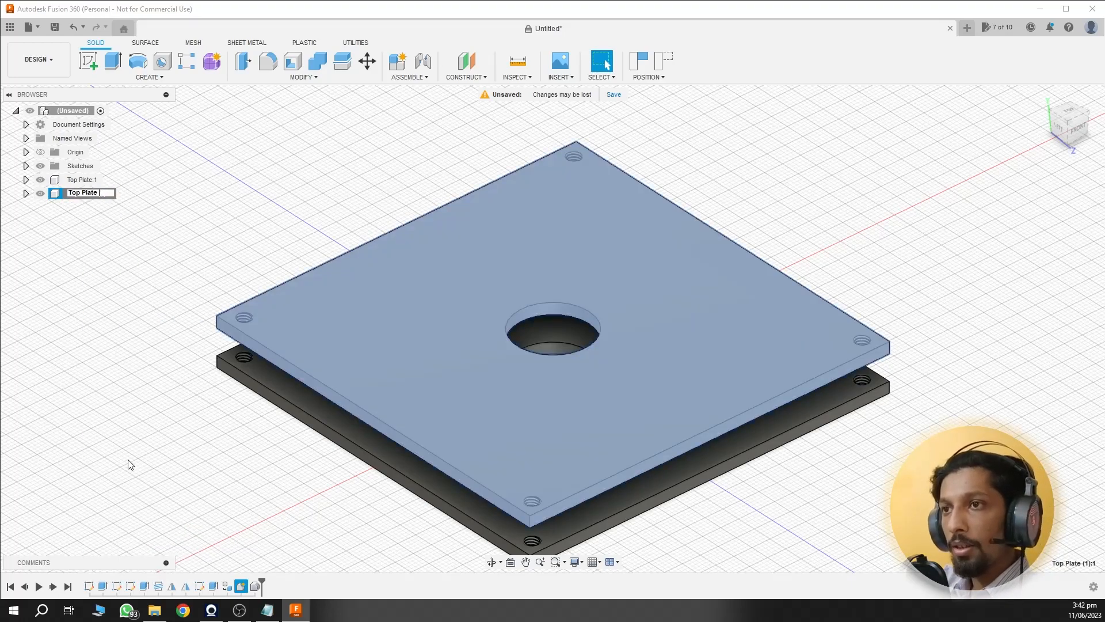
{"action": "type", "text": "_"}
{"action": "key", "text": "Return"}
Rename the lower plate component, the original Top Plate, to Bottom Plate
{"action": "right_click", "coordinate": [80, 180]}
{"action": "left_click", "coordinate": [112, 435]}
{"action": "type", "text": "Bottom Plate"}
{"action": "key", "text": "Return"}
{"action": "left_click", "coordinate": [118, 370]}
Hide and show the Top Plate_ component again, and inspect the stacked plates from several angles
{"action": "middle_click_drag", "start_coordinate": [122, 377], "coordinate": [178, 408], "text": "shift"}
{"action": "left_click", "coordinate": [41, 194]}
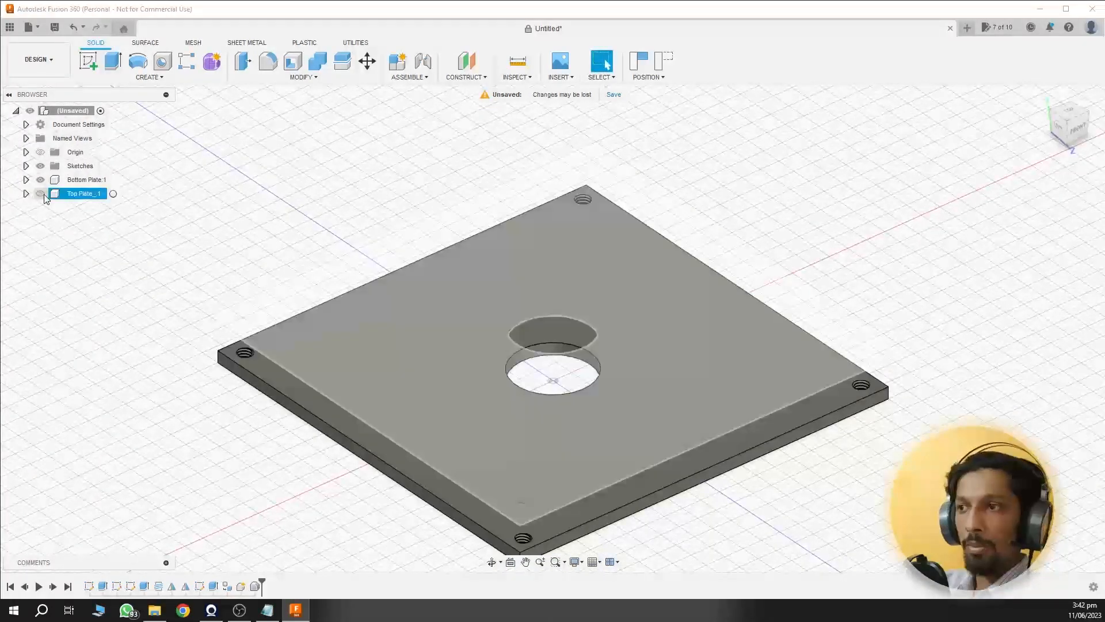
{"action": "left_click", "coordinate": [40, 193]}
{"action": "middle_click_drag", "start_coordinate": [137, 355], "coordinate": [137, 424], "text": "shift"}
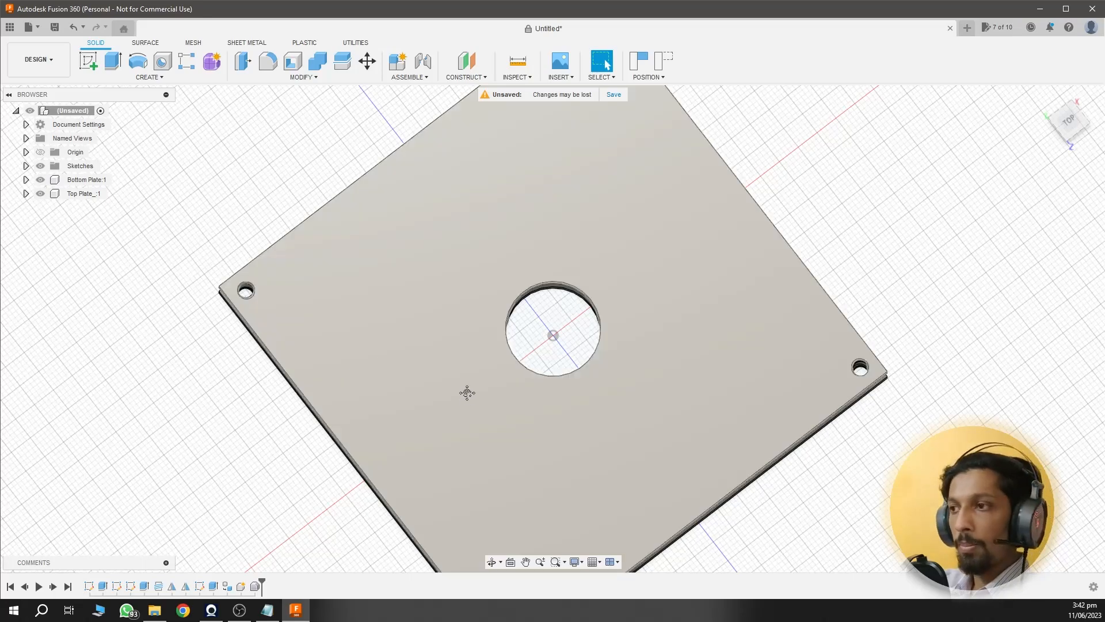
{"action": "middle_click_drag", "start_coordinate": [466, 390], "coordinate": [401, 284], "text": "shift"}
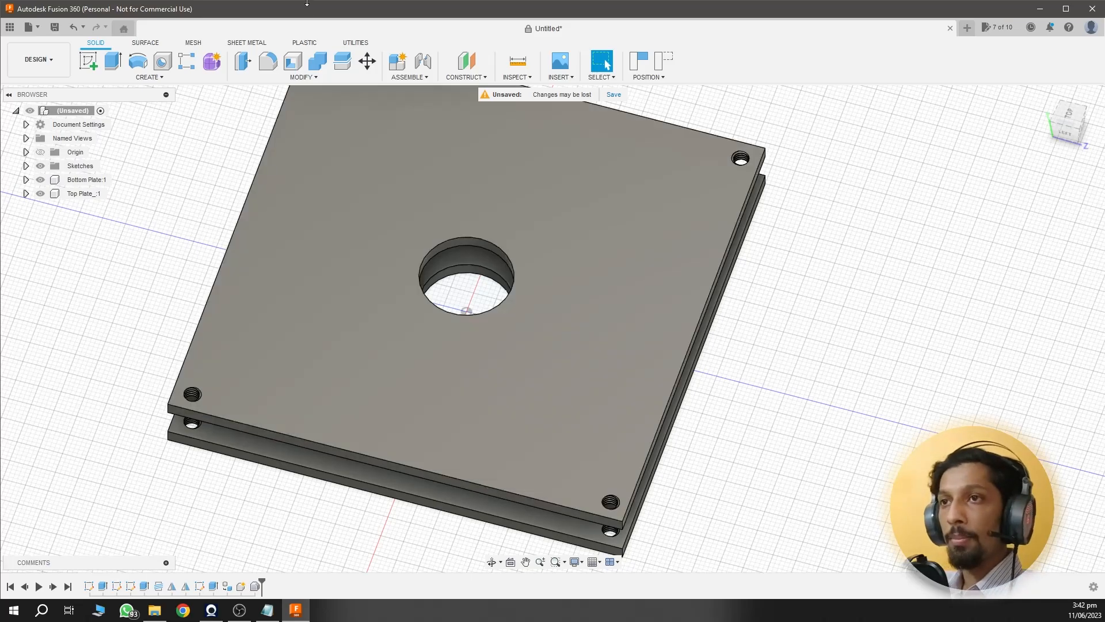
Sketch a closed profile beside the plates on the side plane, about 20 mm tall and 20 mm wide, with a sloping foot
{"action": "left_click", "coordinate": [89, 62]}
{"action": "left_click", "coordinate": [472, 277]}
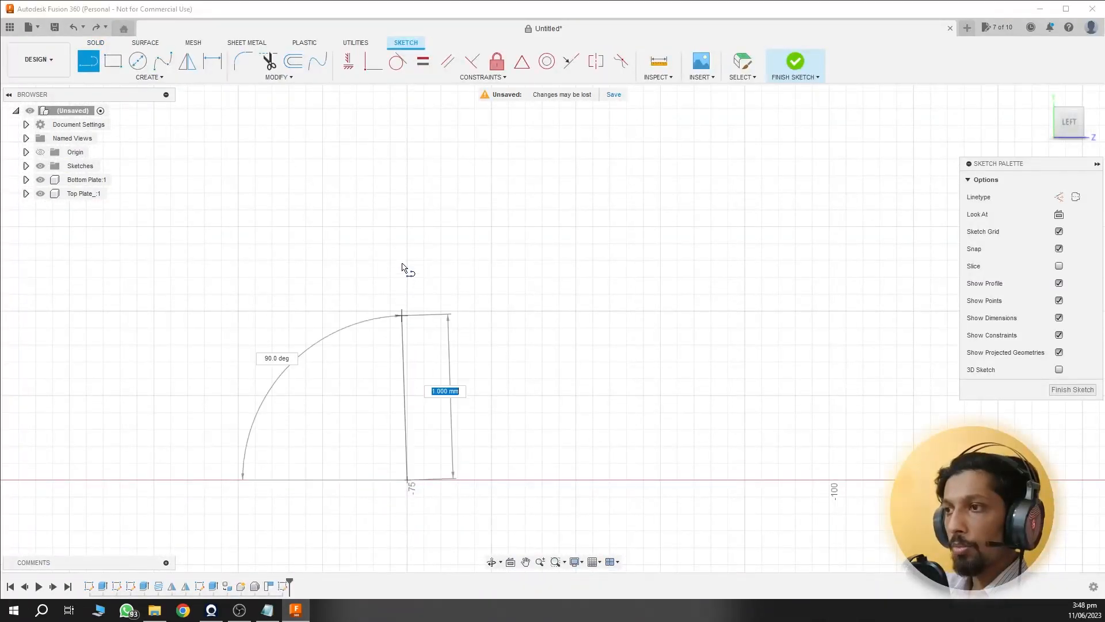
{"action": "left_click", "coordinate": [407, 143]}
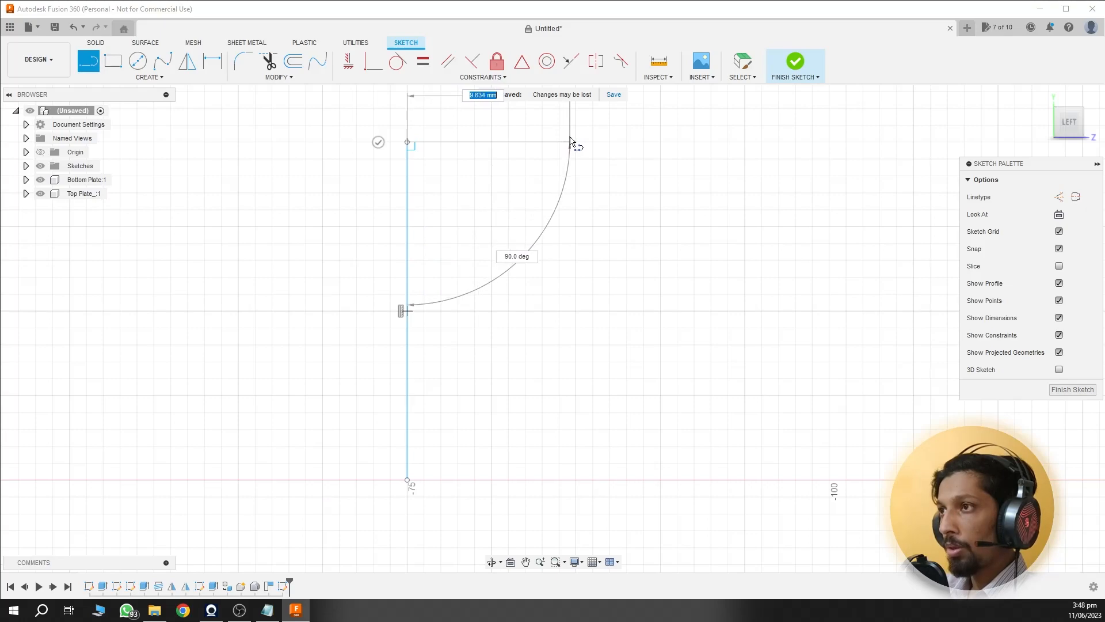
{"action": "left_click", "coordinate": [576, 142]}
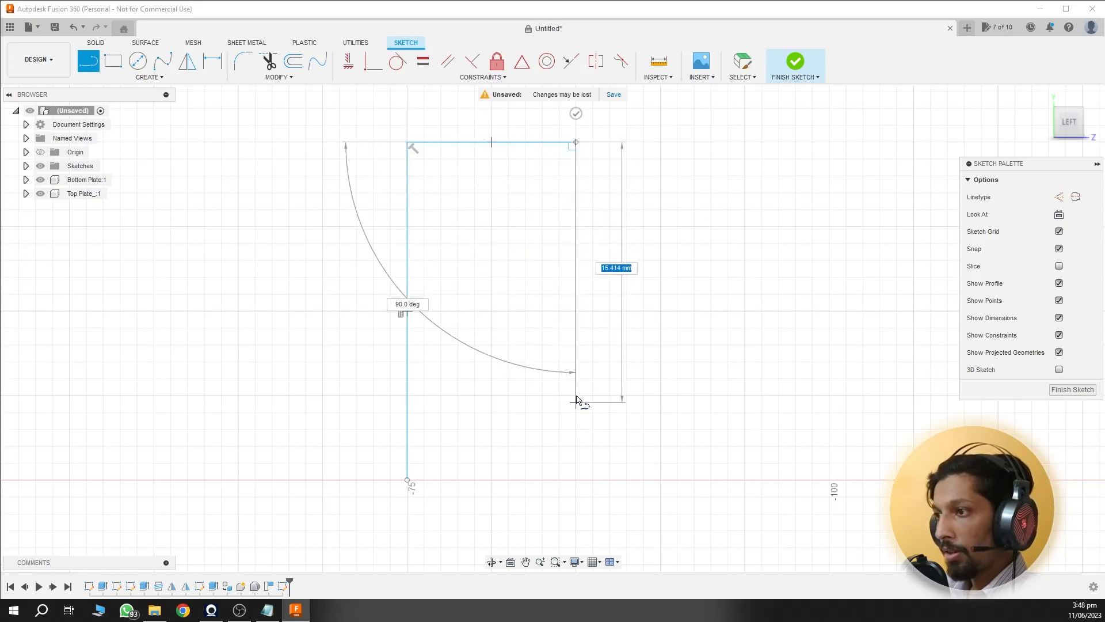
{"action": "left_click", "coordinate": [576, 396]}
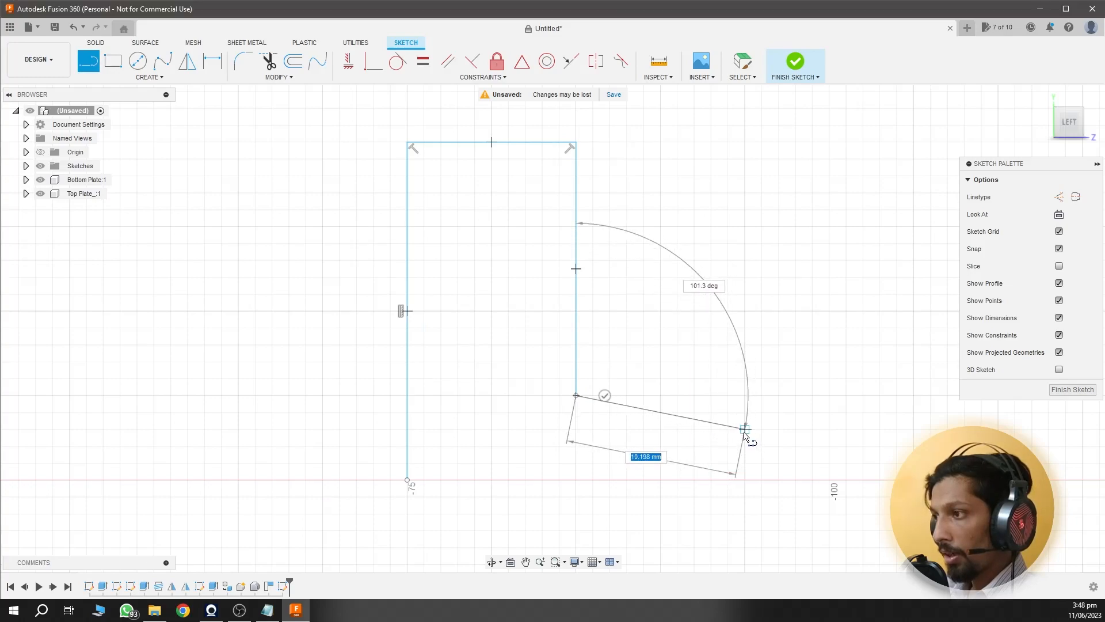
{"action": "left_click", "coordinate": [745, 481]}
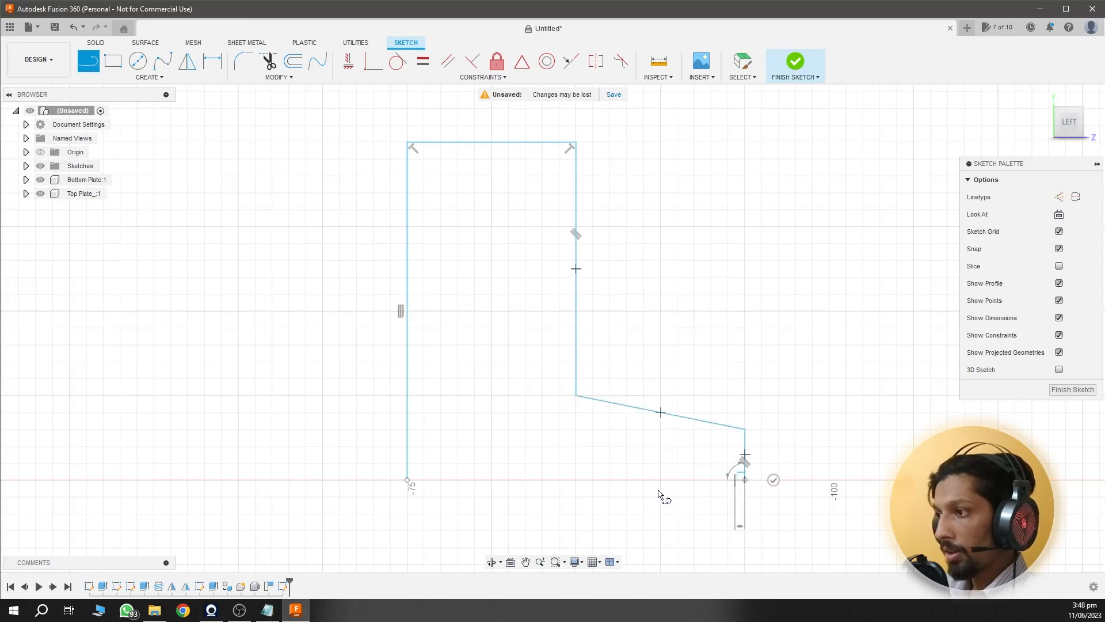
{"action": "left_click", "coordinate": [412, 482]}
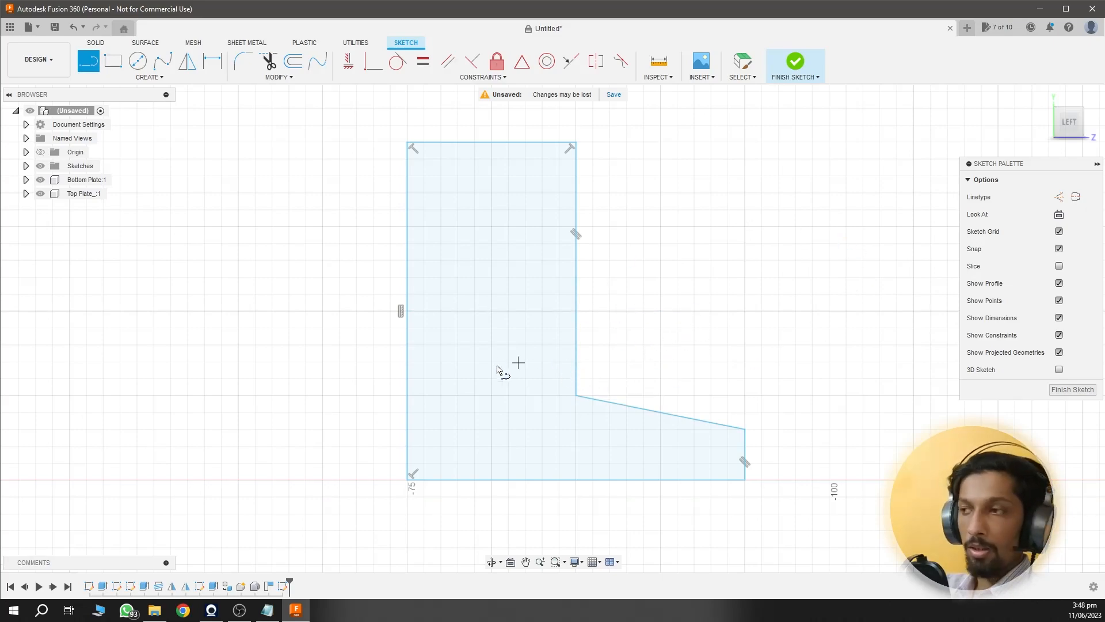
Dimension the profile with a 20 mm overall height, a 10 mm upper width and a 20 mm base width
{"action": "key", "text": "d"}
{"action": "left_click", "coordinate": [405, 375]}
{"action": "left_click", "coordinate": [317, 370]}
{"action": "key", "text": "Return"}
{"action": "left_click", "coordinate": [453, 142]}
{"action": "left_click", "coordinate": [457, 114]}
{"action": "key", "text": "Return"}
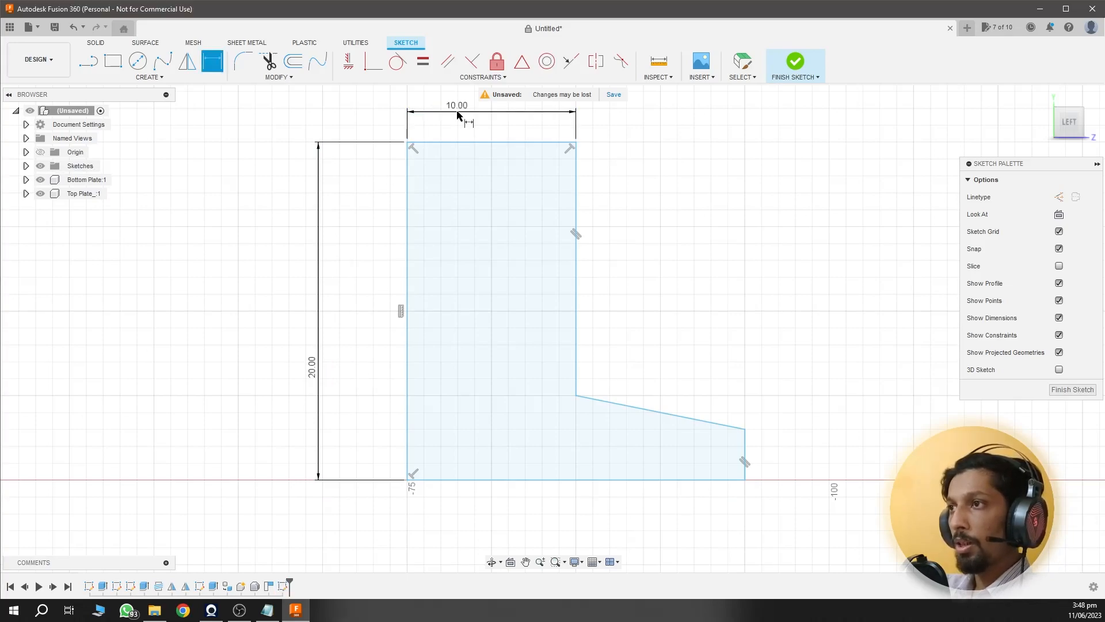
{"action": "left_click", "coordinate": [589, 482]}
{"action": "left_click", "coordinate": [591, 520]}
{"action": "key", "text": "Return"}
{"action": "scroll", "coordinate": [591, 525], "scroll_direction": "down", "scroll_amount": 3}
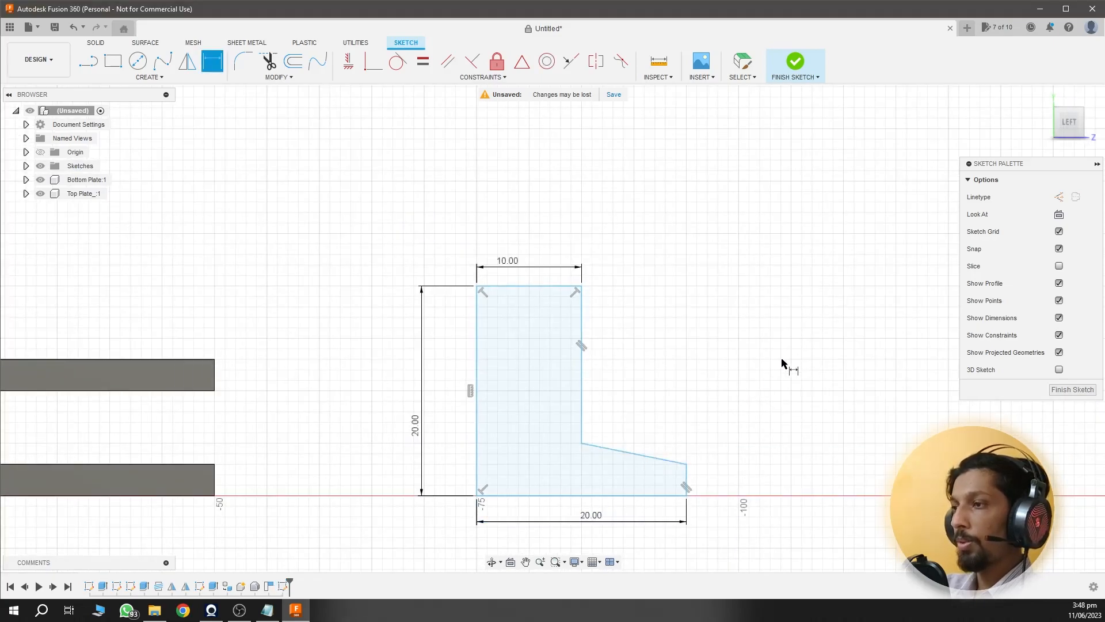
Revolve the profile 360 degrees about its 20 mm vertical edge as a new body
{"action": "type", "text": "srev"}
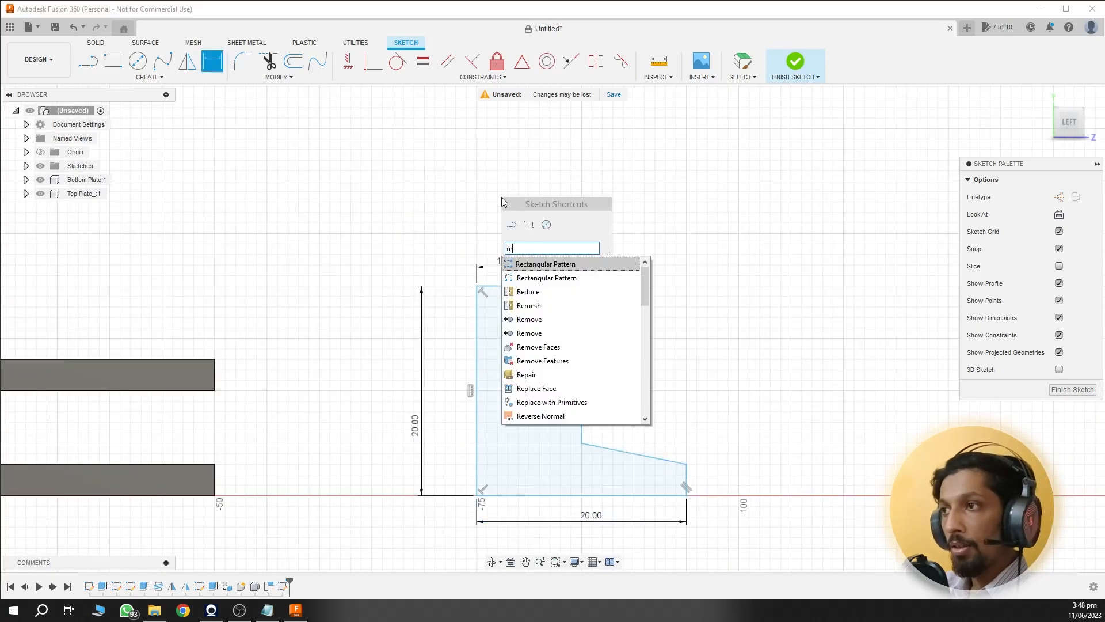
{"action": "key", "text": "Down"}
{"action": "key", "text": "Return"}
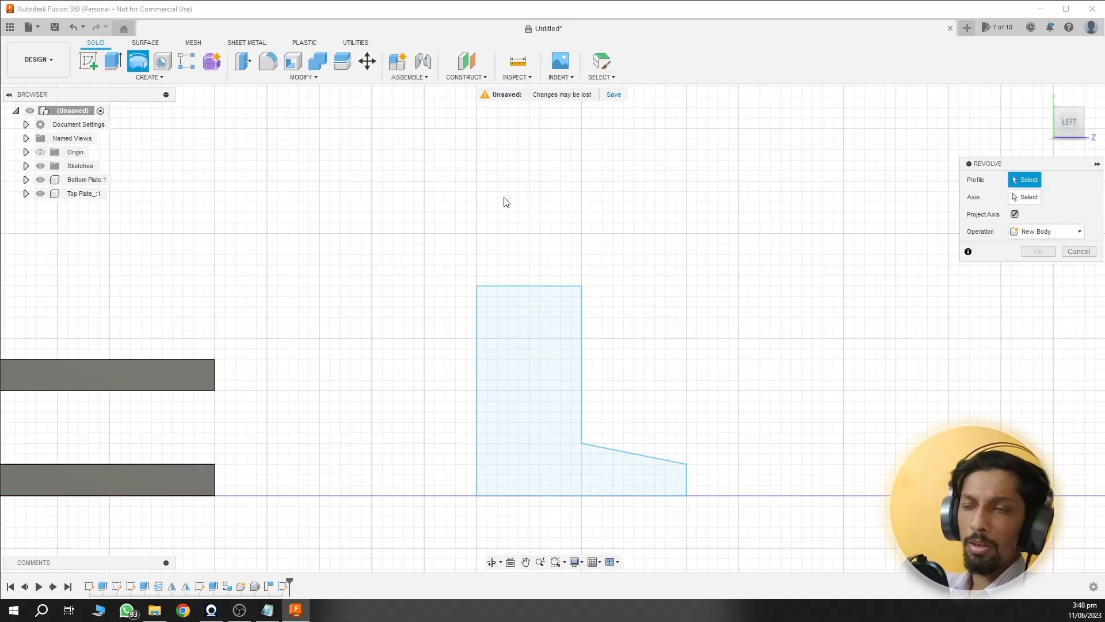
{"action": "left_click", "coordinate": [529, 385]}
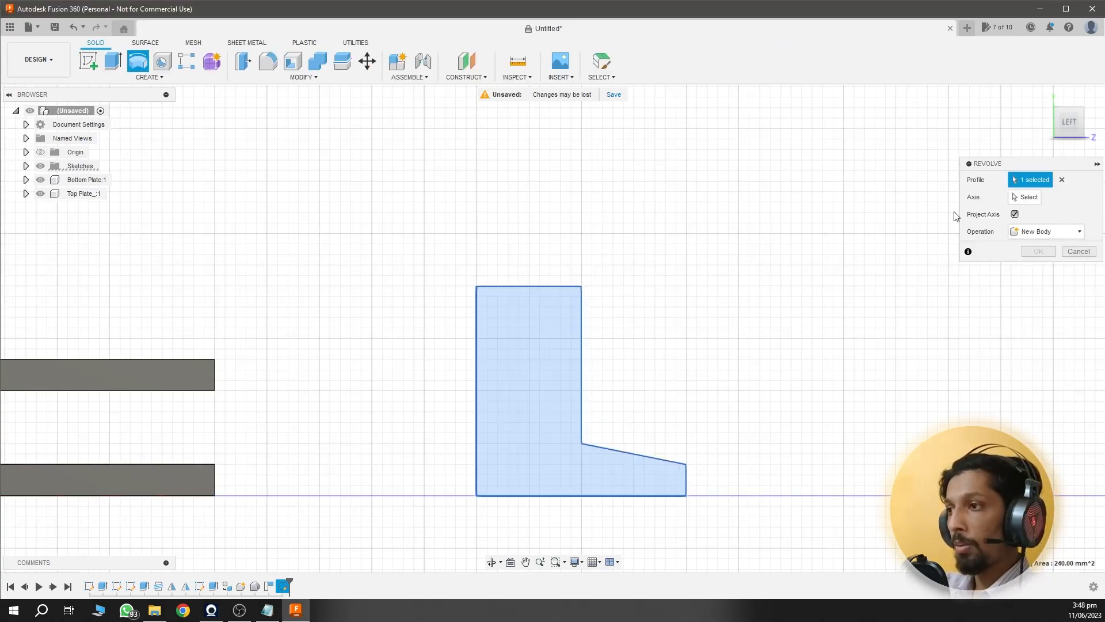
{"action": "left_click", "coordinate": [1022, 197]}
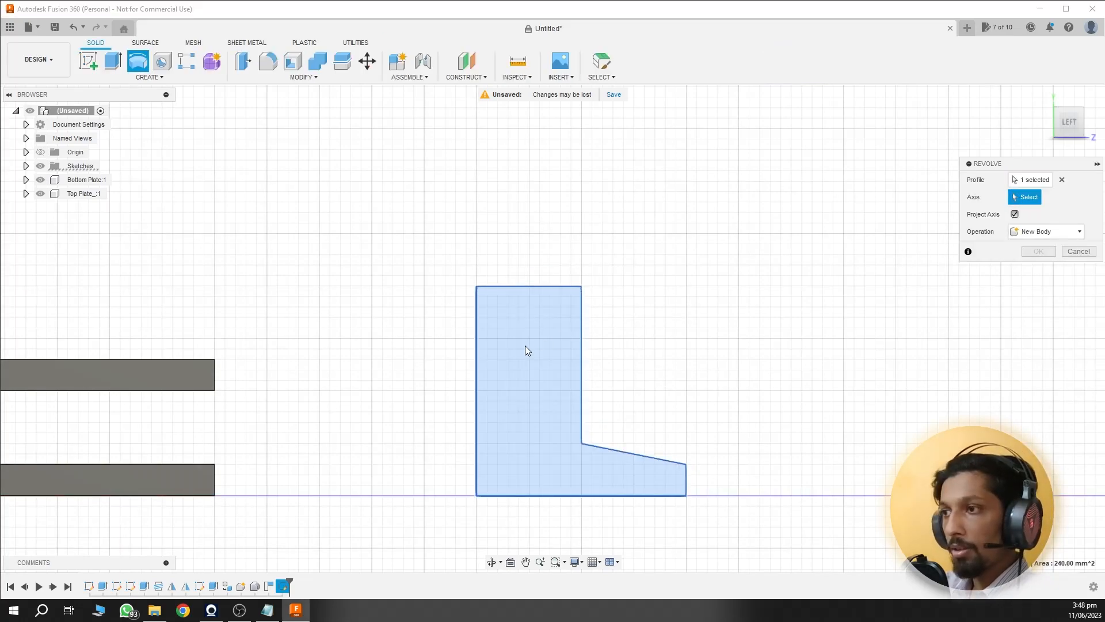
{"action": "left_click", "coordinate": [478, 361]}
{"action": "middle_click_drag", "start_coordinate": [659, 434], "coordinate": [618, 456], "text": "shift"}
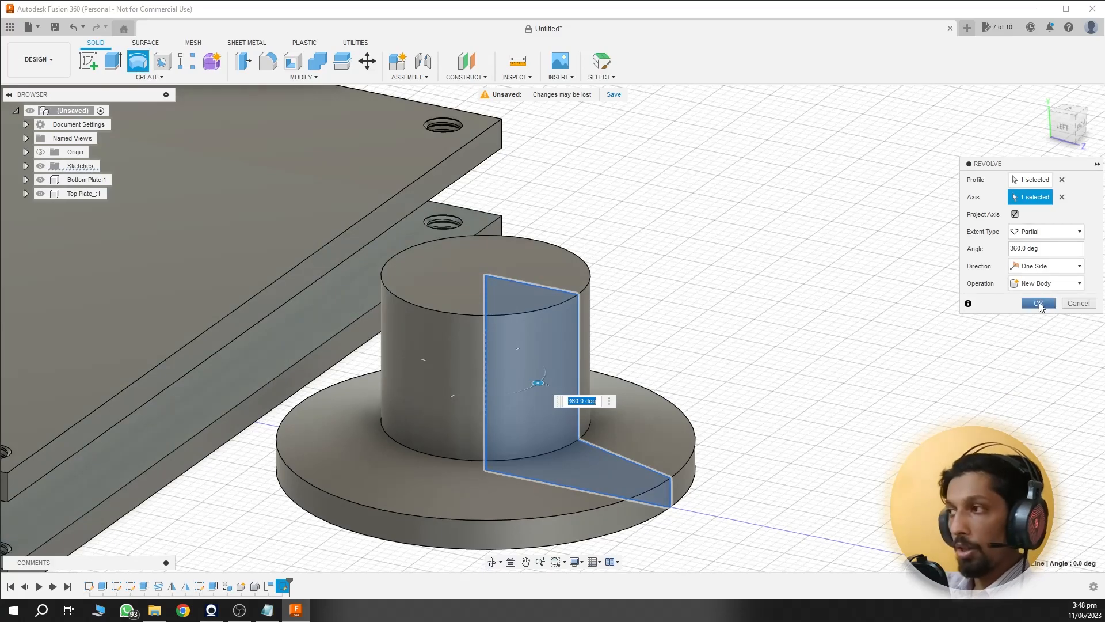
{"action": "left_click", "coordinate": [1038, 302]}
Show the revolved body's profile sketch, Sketch5, and open it for editing
{"action": "scroll", "coordinate": [405, 396], "scroll_direction": "down", "scroll_amount": 5}
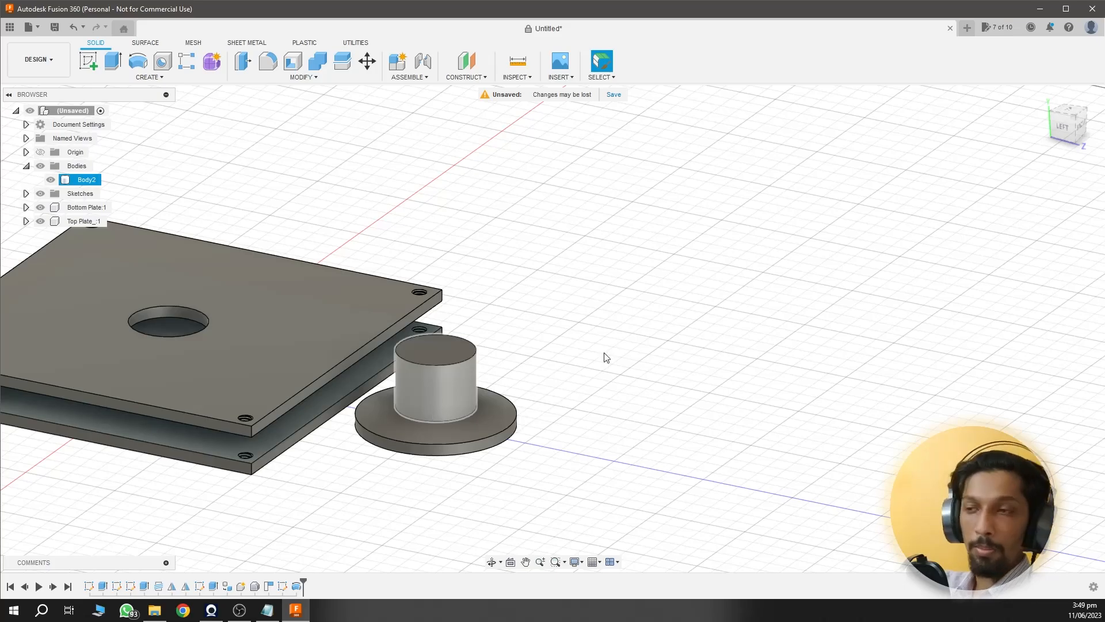
{"action": "mouse_move", "coordinate": [467, 429]}
{"action": "middle_mouse_down", "text": "shift"}
{"action": "mouse_move", "coordinate": [458, 392]}
{"action": "mouse_move", "coordinate": [455, 442]}
{"action": "middle_mouse_up", "text": "shift"}
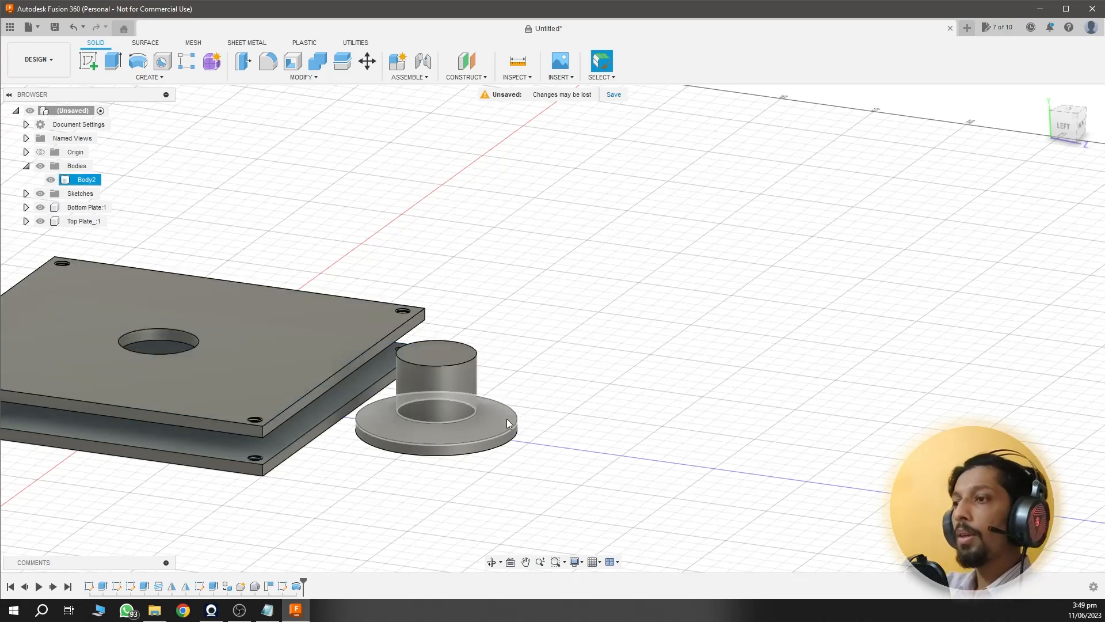
{"action": "scroll", "coordinate": [431, 460], "scroll_direction": "up", "scroll_amount": 3}
{"action": "scroll", "coordinate": [446, 450], "scroll_direction": "up", "scroll_amount": 3}
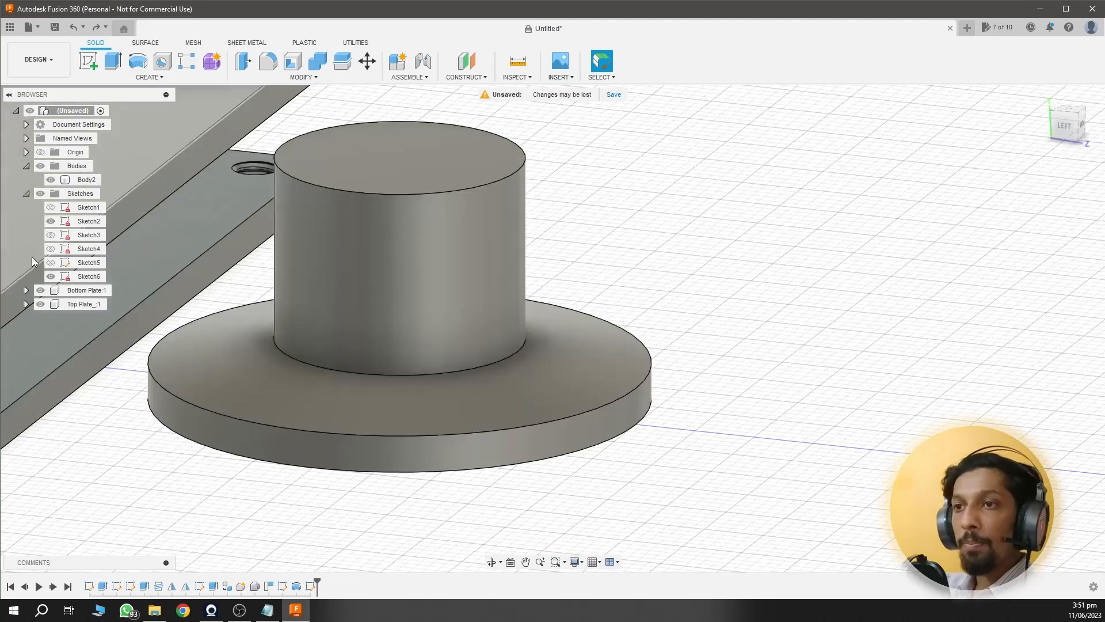
{"action": "left_click", "coordinate": [50, 263]}
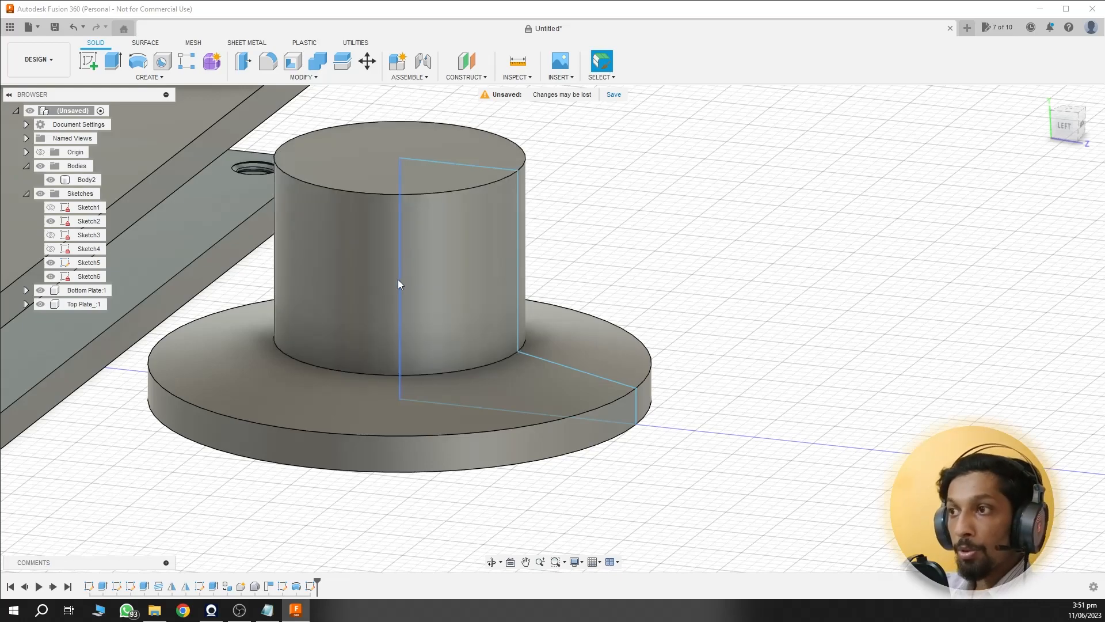
{"action": "key", "text": "l"}
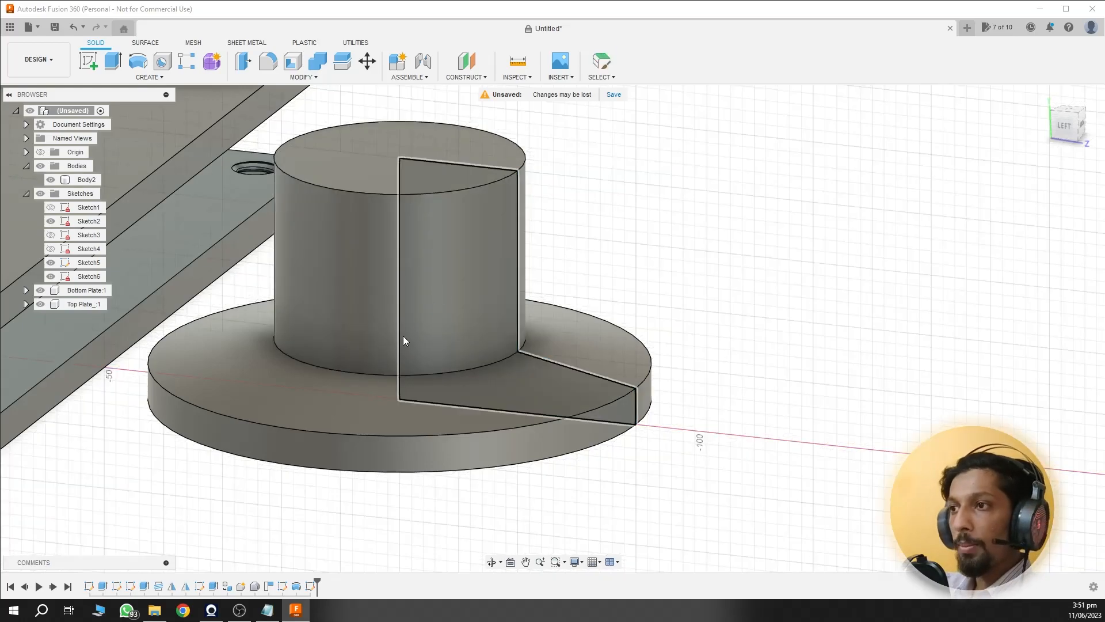
{"action": "double_click", "coordinate": [399, 347]}
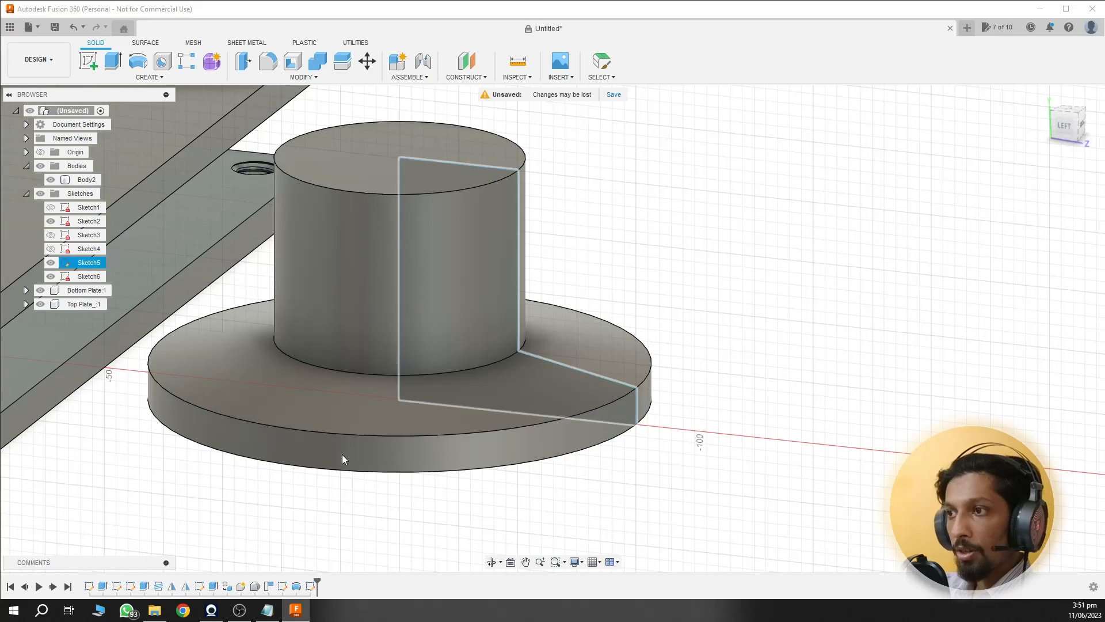
{"action": "key", "text": "p"}
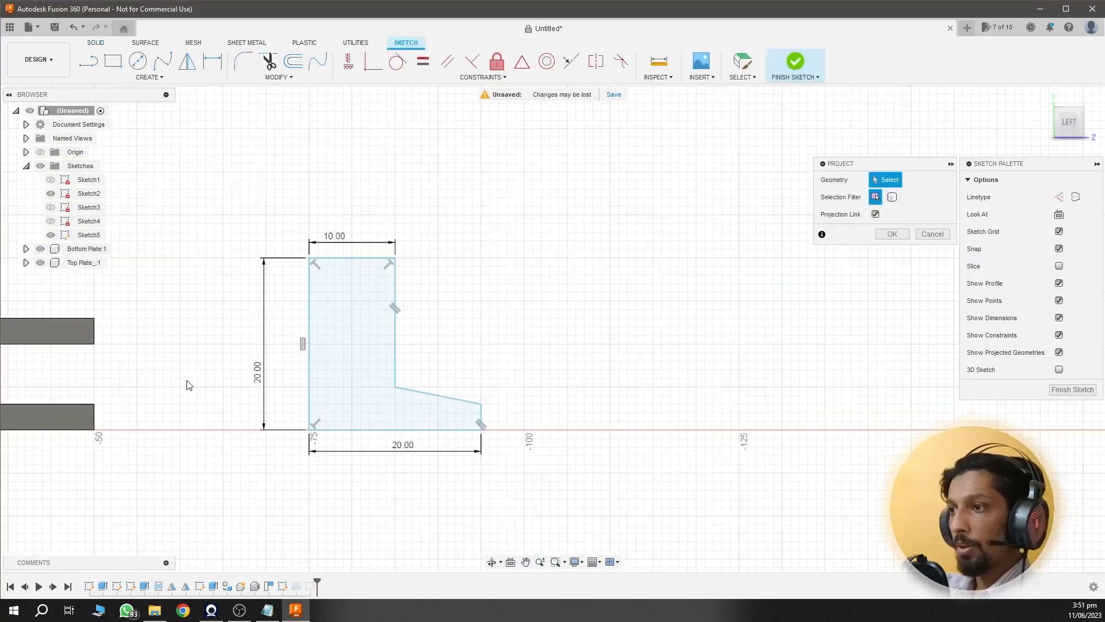
Draw a rectangle about 2.5 by 2.5 mm outward from the bottom outer corner of the profile's foot
{"action": "scroll", "coordinate": [569, 444], "scroll_direction": "up", "scroll_amount": 5}
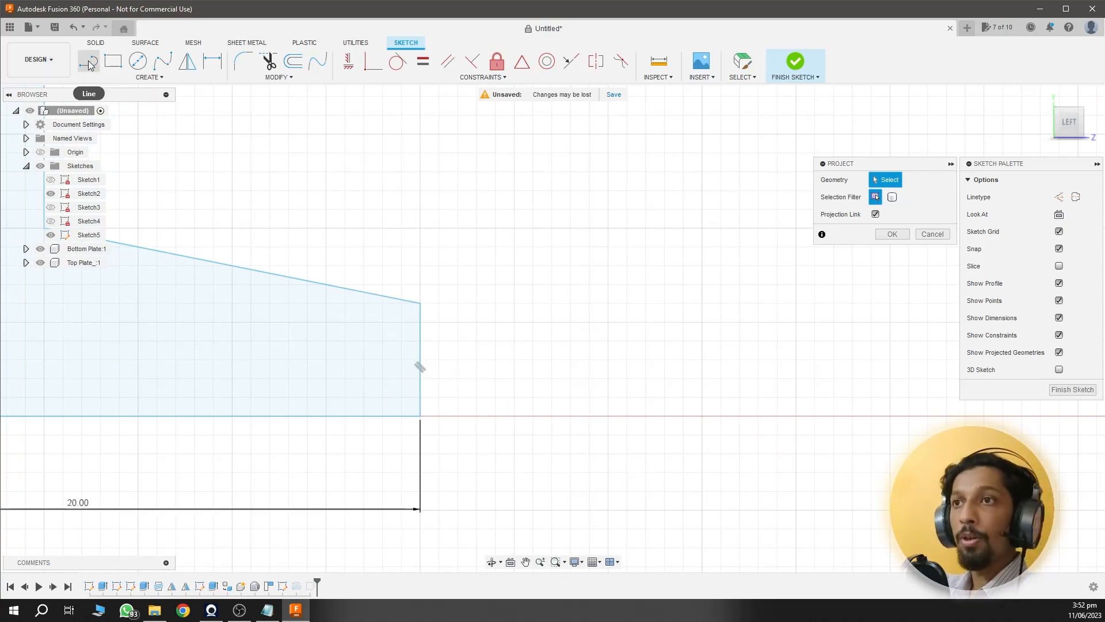
{"action": "left_click", "coordinate": [112, 60]}
{"action": "left_click", "coordinate": [420, 416]}
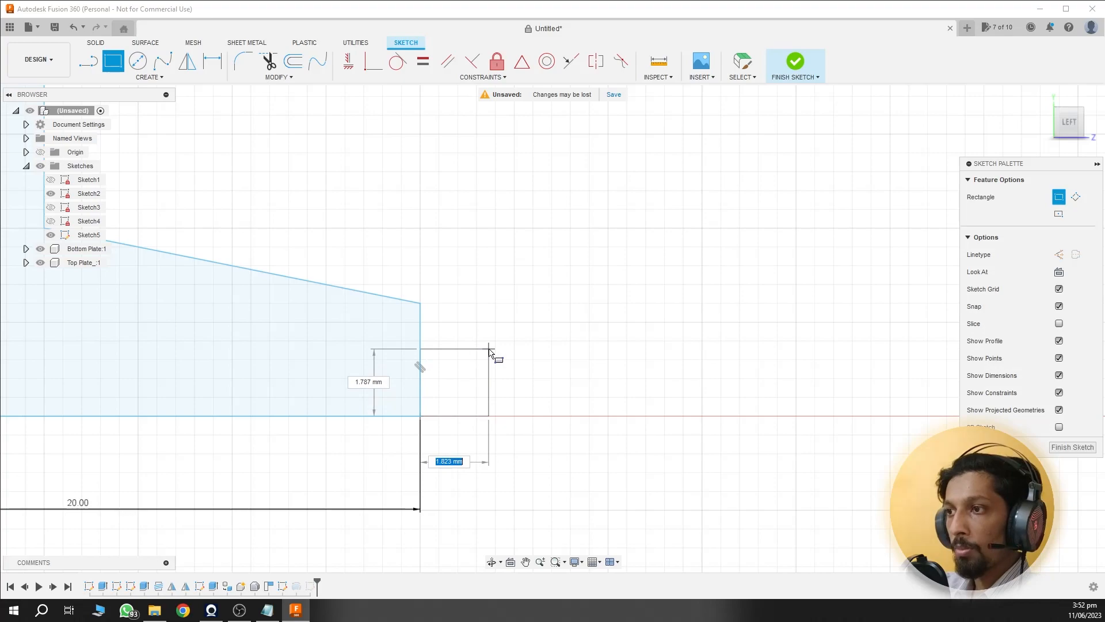
{"action": "left_click", "coordinate": [514, 322]}
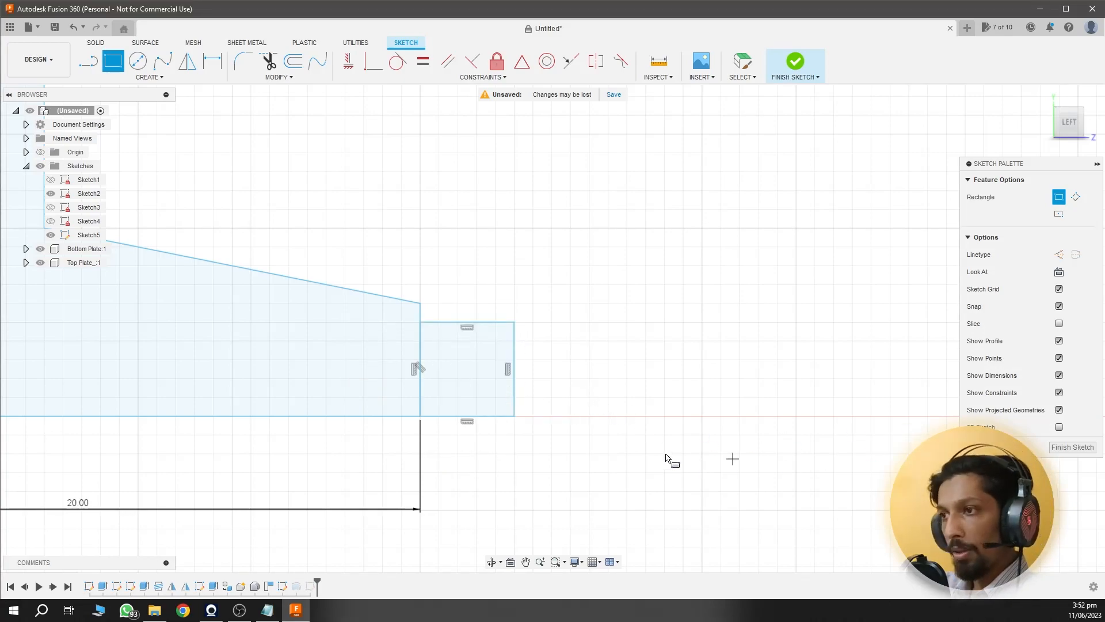
Revolve the small square profile 10 degrees about the cylinder's vertical centre line, joining it to the flanged body
{"action": "type", "text": "s"}
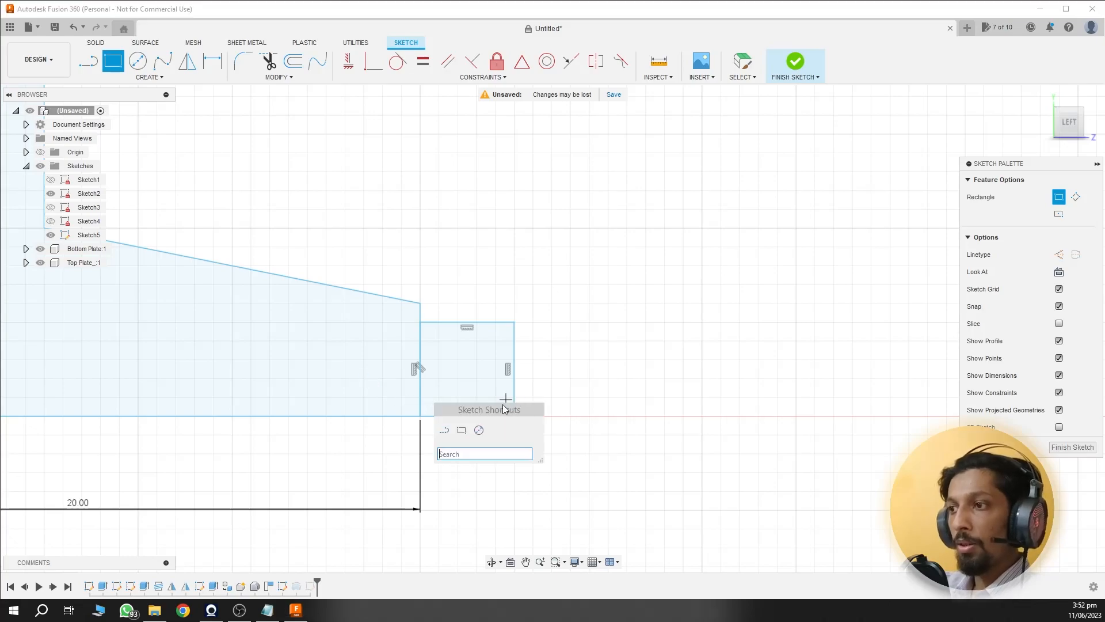
{"action": "type", "text": "rev"}
{"action": "left_click", "coordinate": [570, 496]}
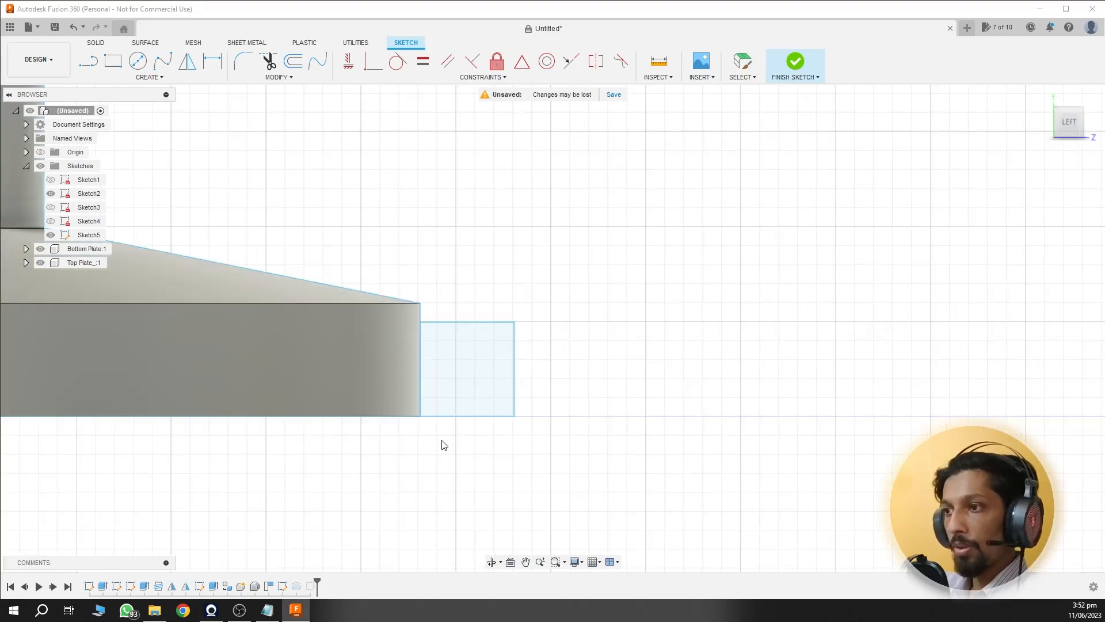
{"action": "left_click", "coordinate": [488, 371]}
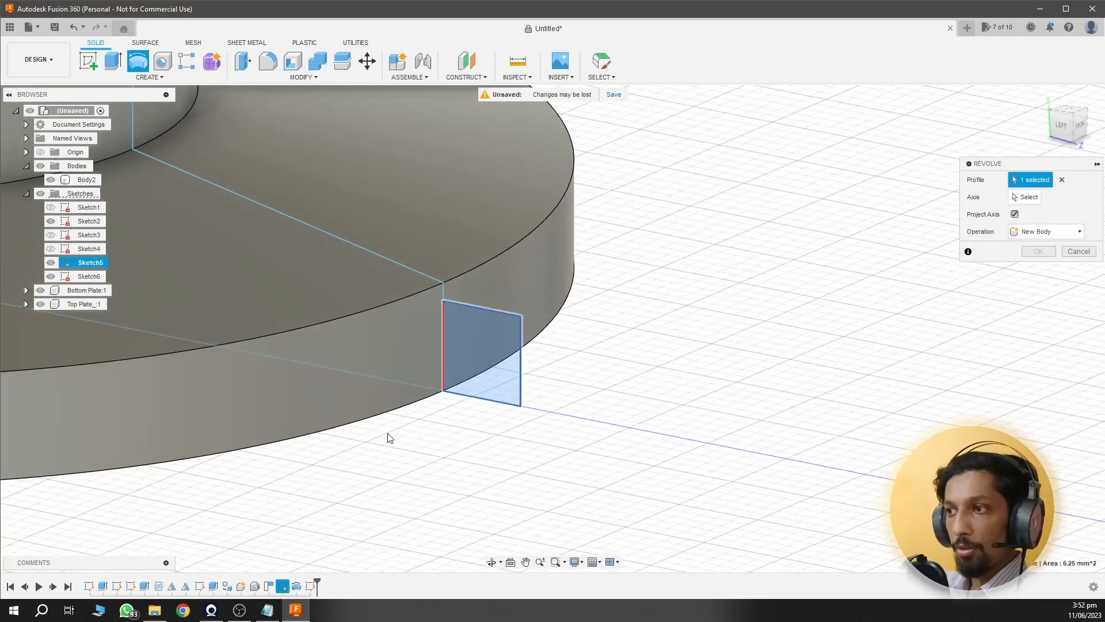
{"action": "scroll", "coordinate": [397, 433], "scroll_direction": "down", "scroll_amount": 5}
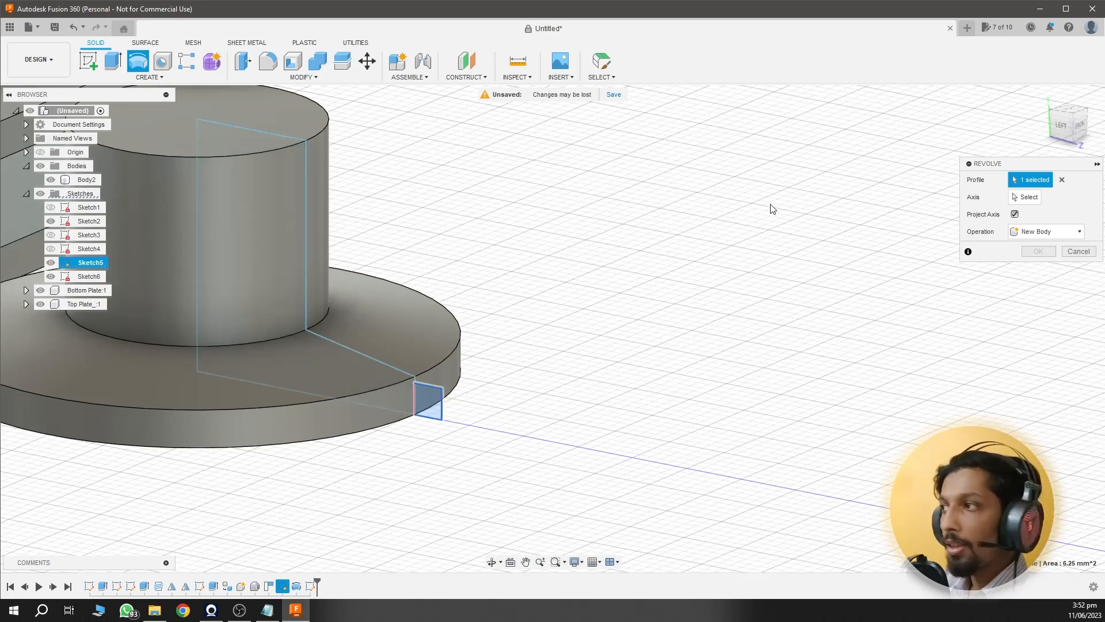
{"action": "left_click", "coordinate": [1027, 197]}
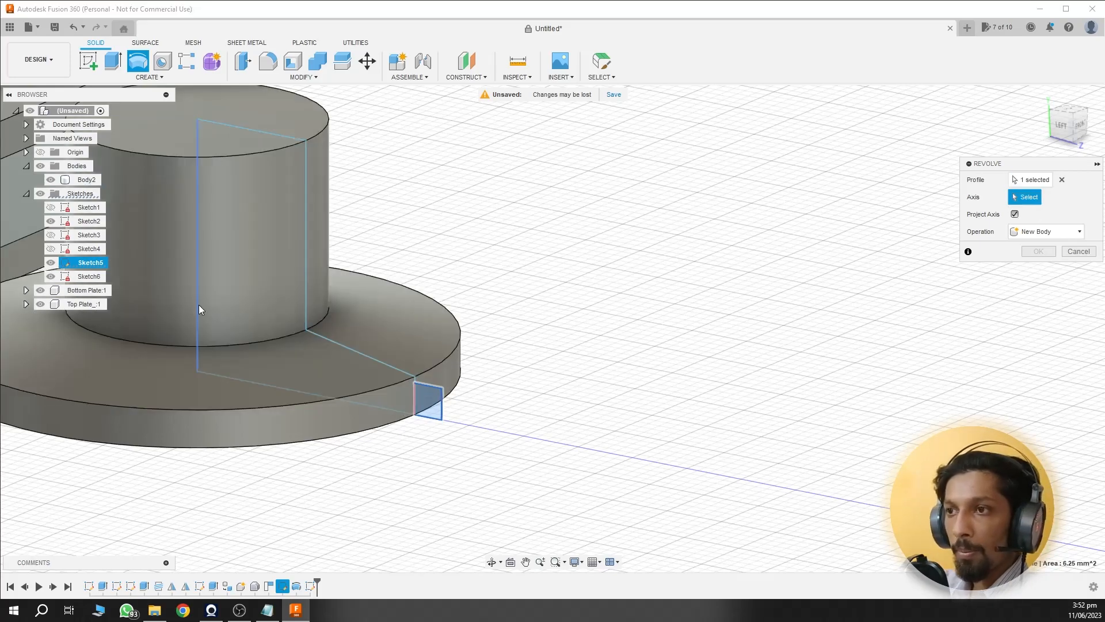
{"action": "left_click", "coordinate": [198, 305]}
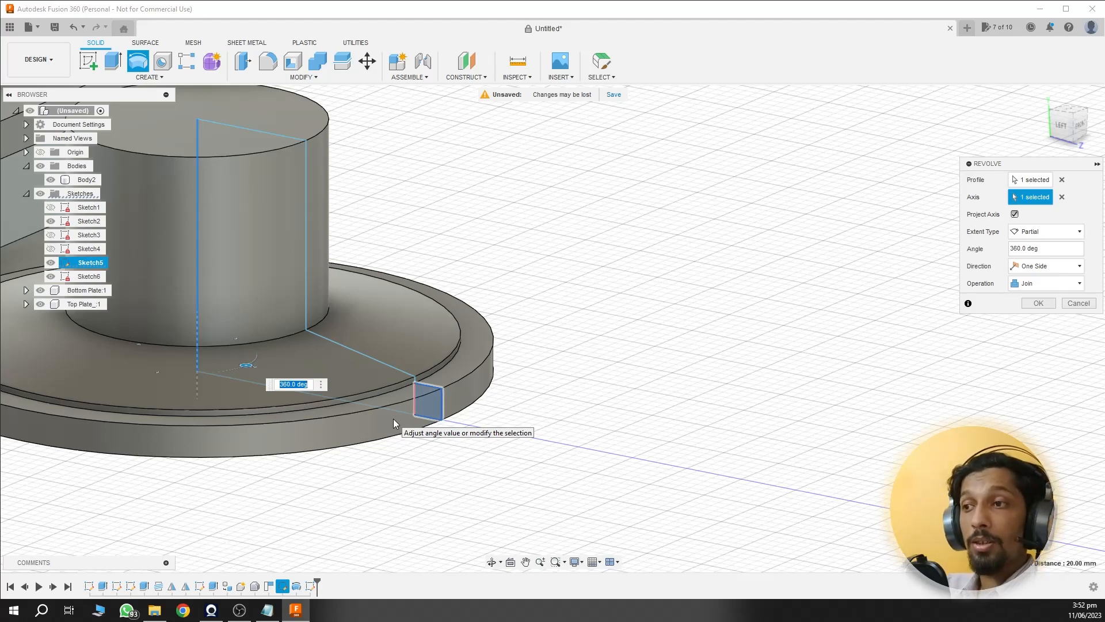
{"action": "type", "text": "30"}
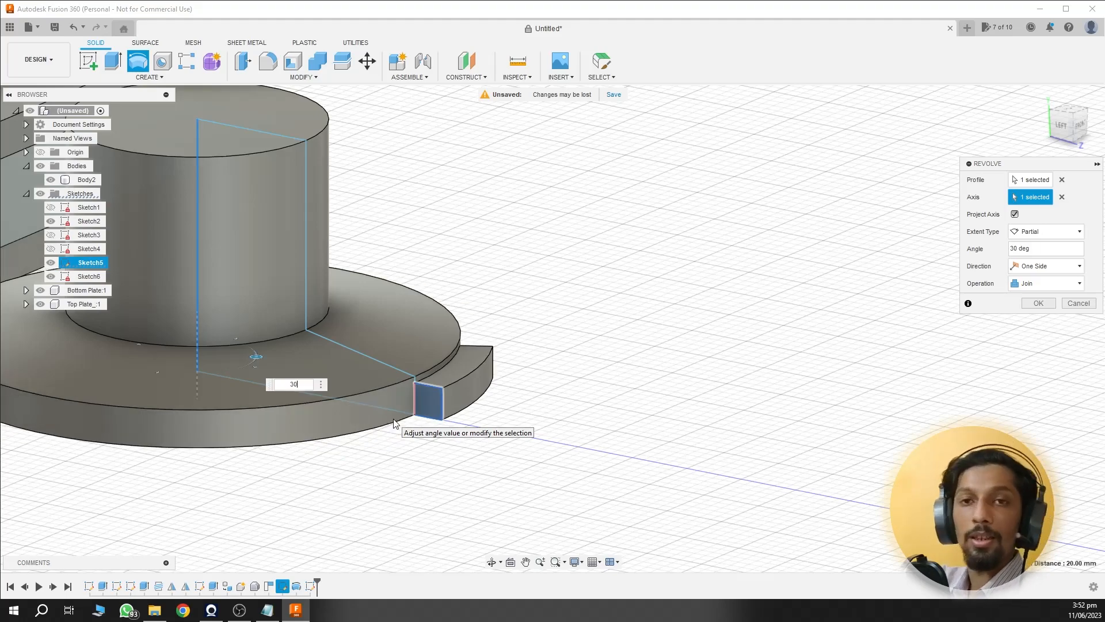
{"action": "key", "text": "Return"}
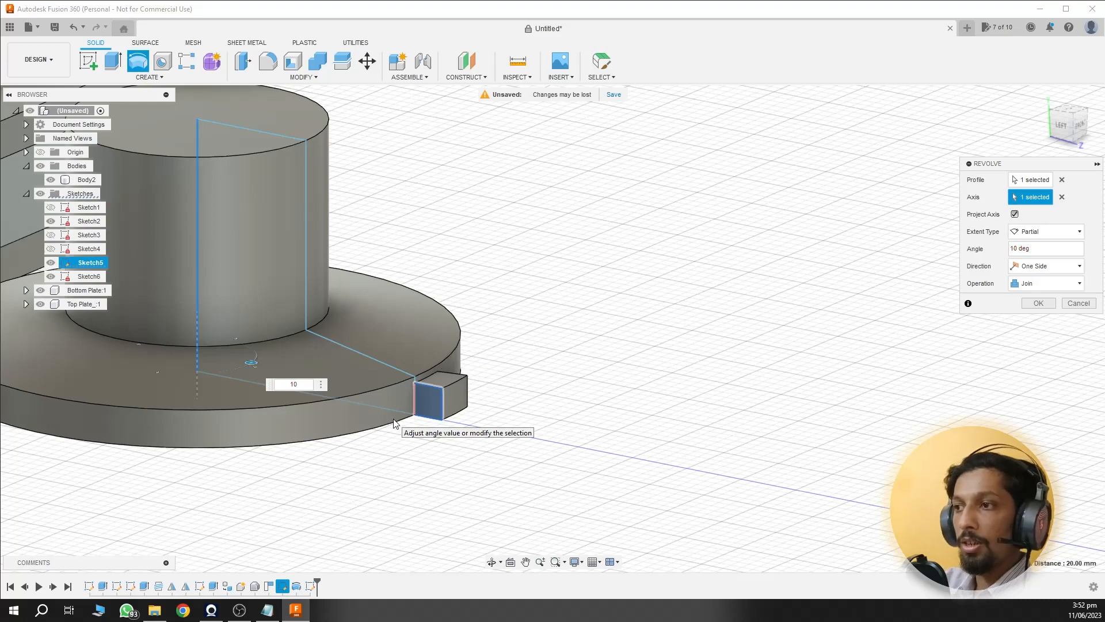
{"action": "left_click", "coordinate": [1038, 303]}
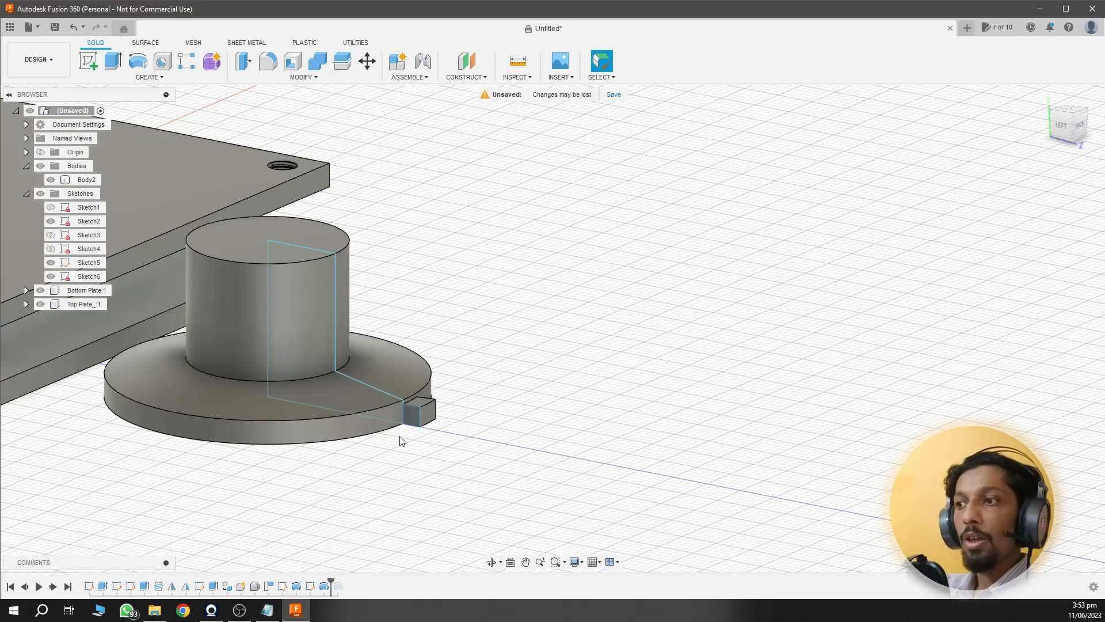
Hide the profile sketch, Sketch5, and inspect the small tab on the flange's rim
{"action": "scroll", "coordinate": [402, 440], "scroll_direction": "up", "scroll_amount": 5}
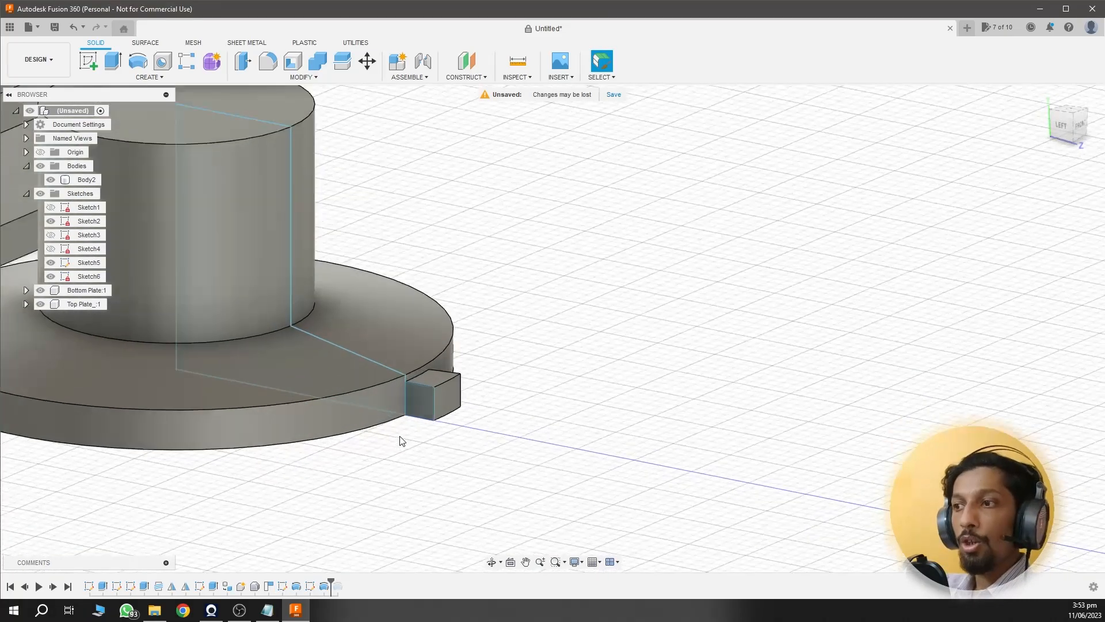
{"action": "left_click", "coordinate": [443, 360]}
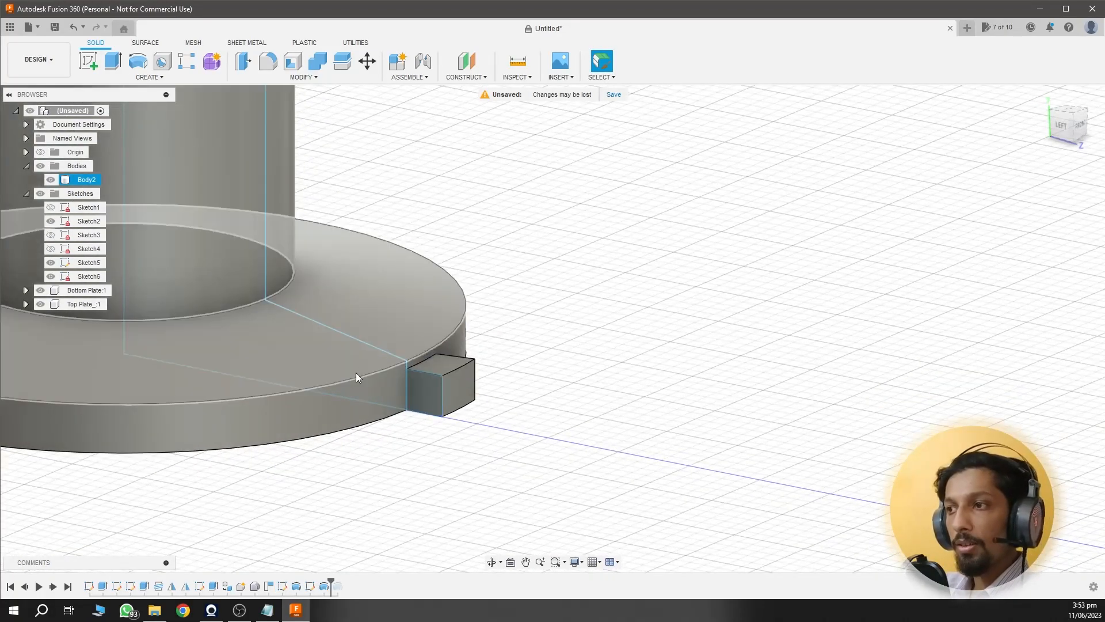
{"action": "scroll", "coordinate": [428, 387], "scroll_direction": "down", "scroll_amount": 1}
{"action": "middle_click_drag", "start_coordinate": [355, 435], "coordinate": [228, 430], "text": "shift"}
{"action": "scroll", "coordinate": [80, 337], "scroll_direction": "down", "scroll_amount": 6}
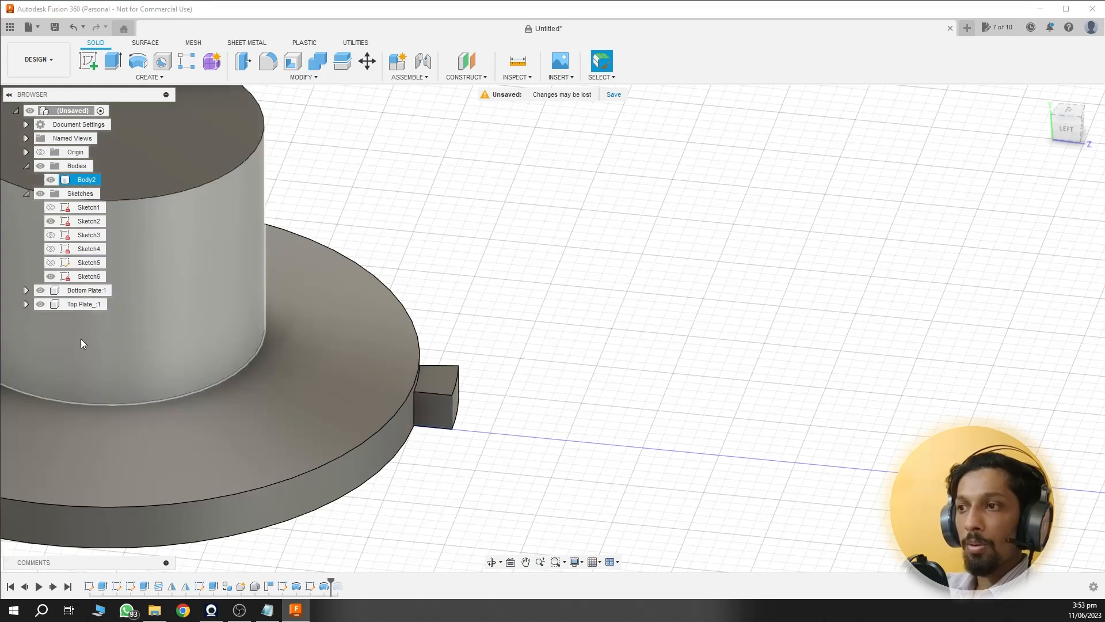
{"action": "mouse_move", "coordinate": [330, 344]}
{"action": "middle_mouse_down", "text": "shift"}
{"action": "mouse_move", "coordinate": [370, 346]}
{"action": "mouse_move", "coordinate": [315, 357]}
{"action": "middle_mouse_up", "text": "shift"}
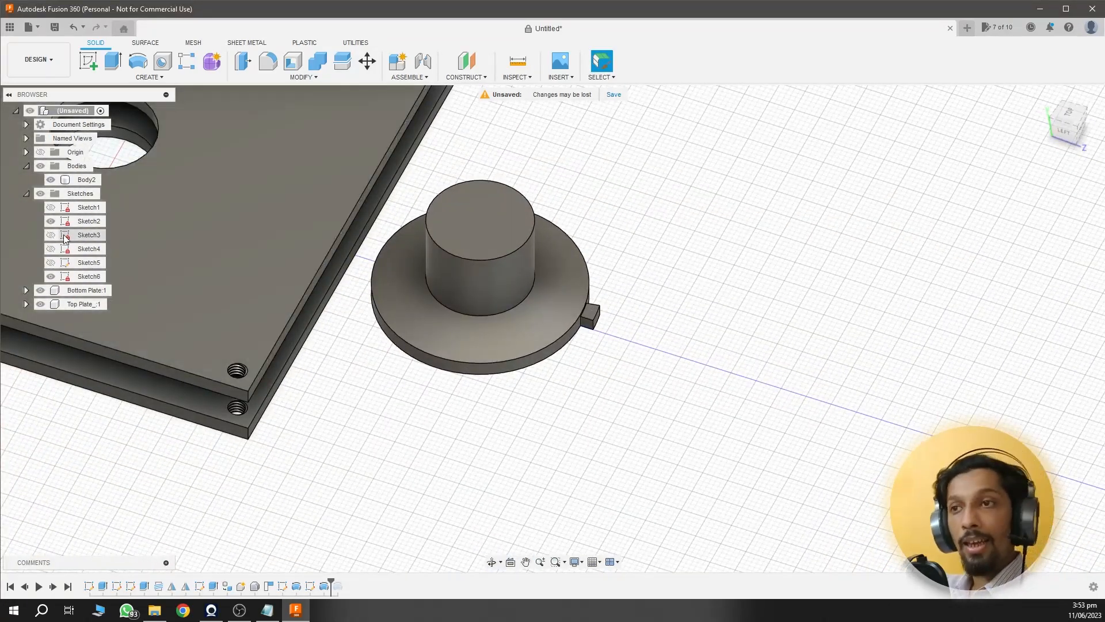
Convert the flanged body, Body2, into a component and rename it Key
{"action": "left_click", "coordinate": [26, 193]}
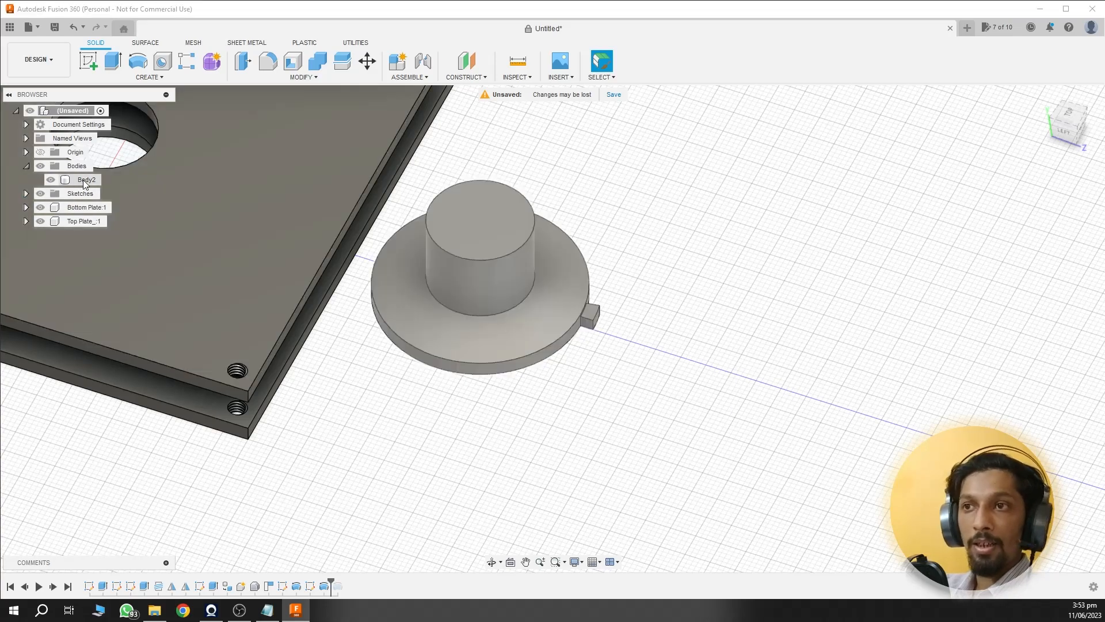
{"action": "right_click", "coordinate": [84, 181]}
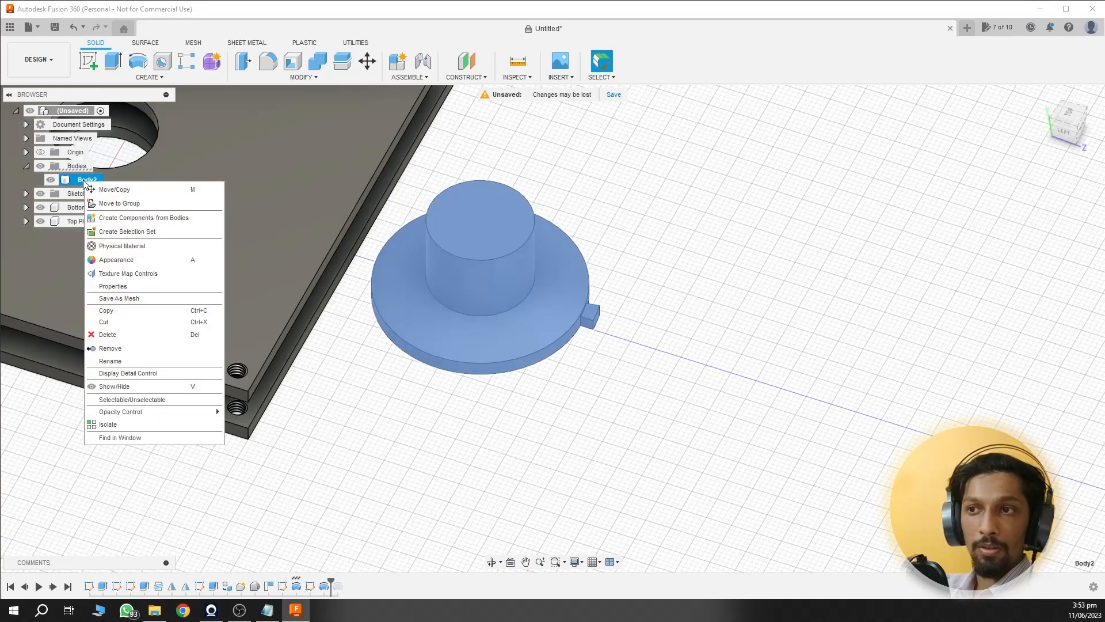
{"action": "left_click", "coordinate": [131, 218]}
{"action": "right_click", "coordinate": [76, 205]}
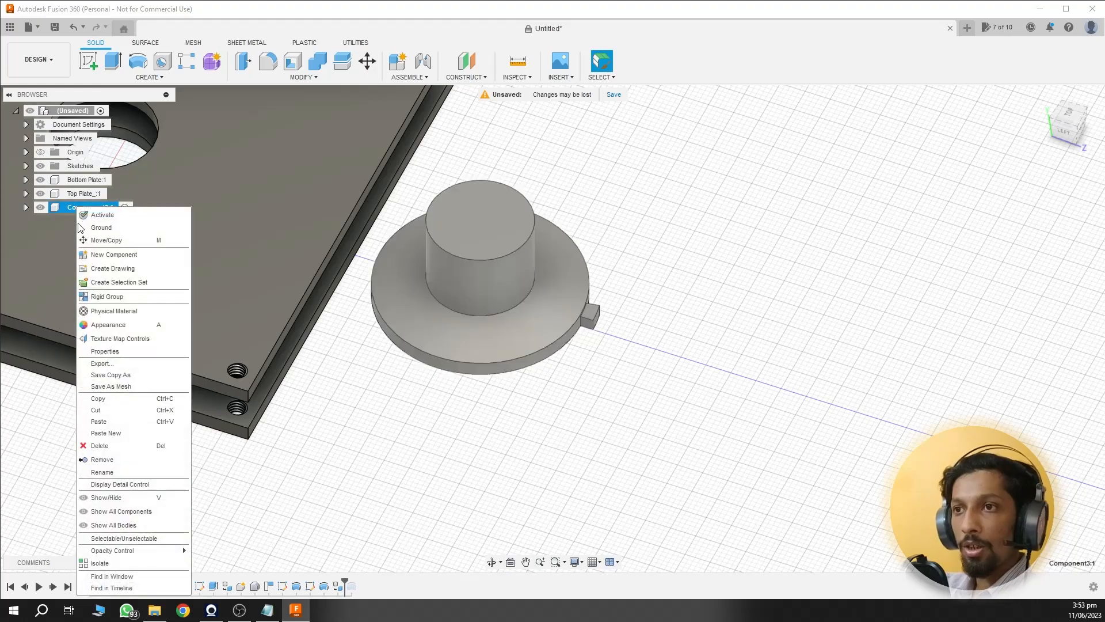
{"action": "left_click", "coordinate": [104, 477]}
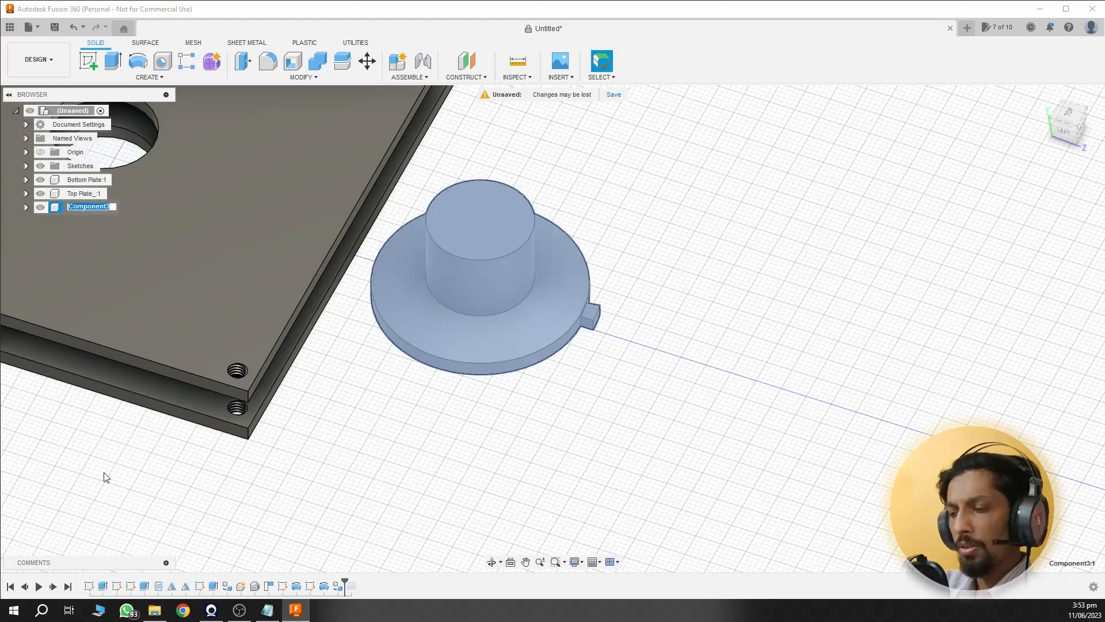
{"action": "type", "text": "Key"}
{"action": "key", "text": "Return"}
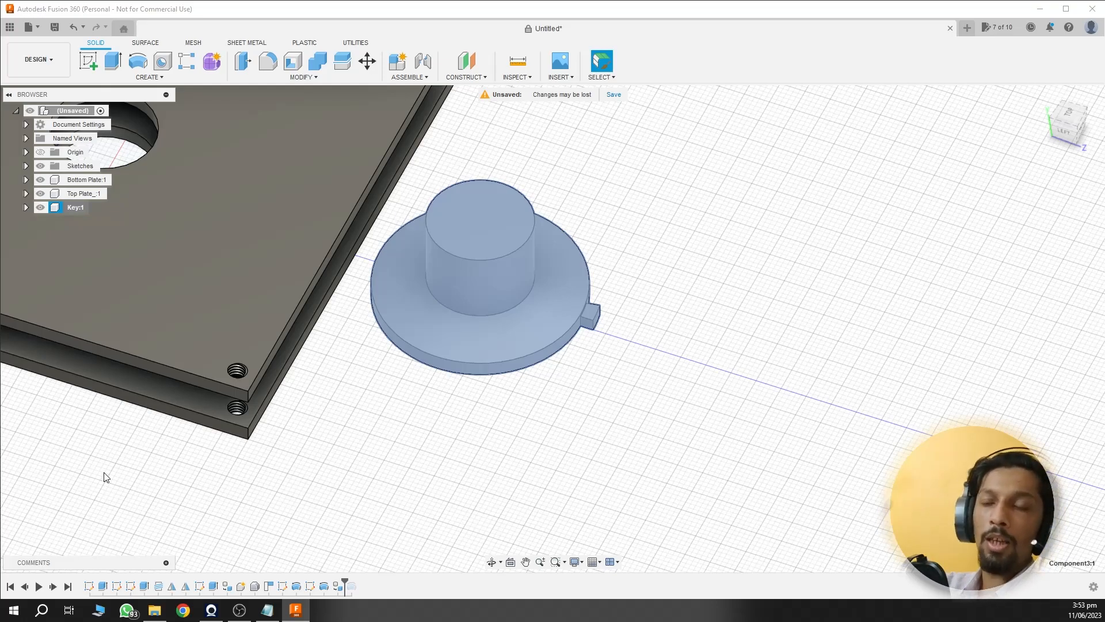
{"action": "left_click", "coordinate": [505, 441]}
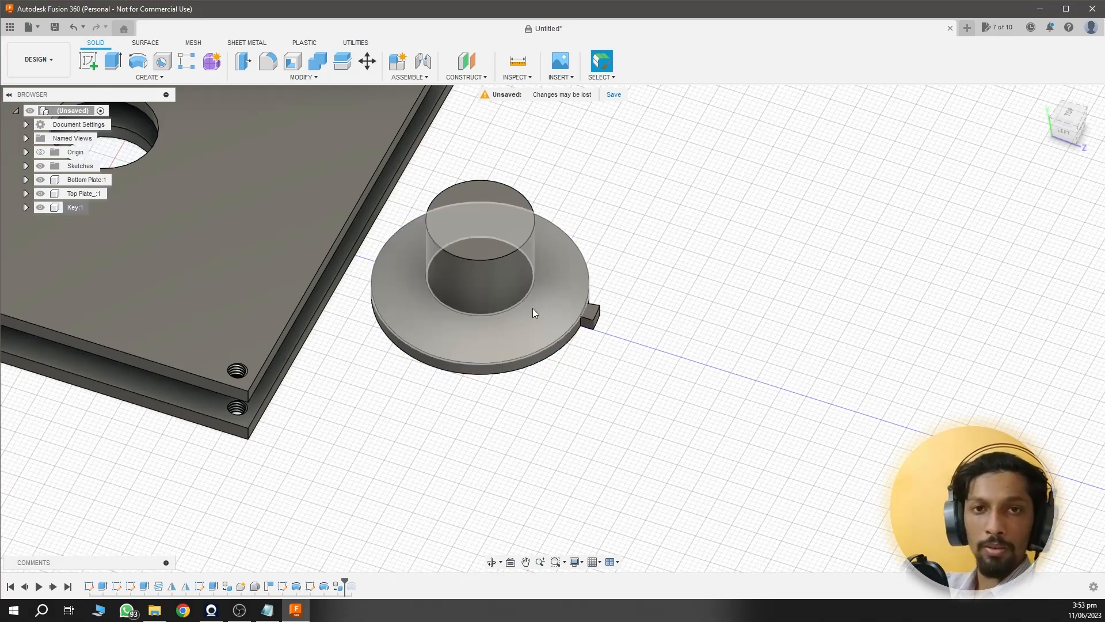
Create an active internal standard component named Bolts under the top-level assembly
{"action": "scroll", "coordinate": [604, 317], "scroll_direction": "down", "scroll_amount": 5}
{"action": "middle_click_drag", "start_coordinate": [299, 173], "coordinate": [393, 238]}
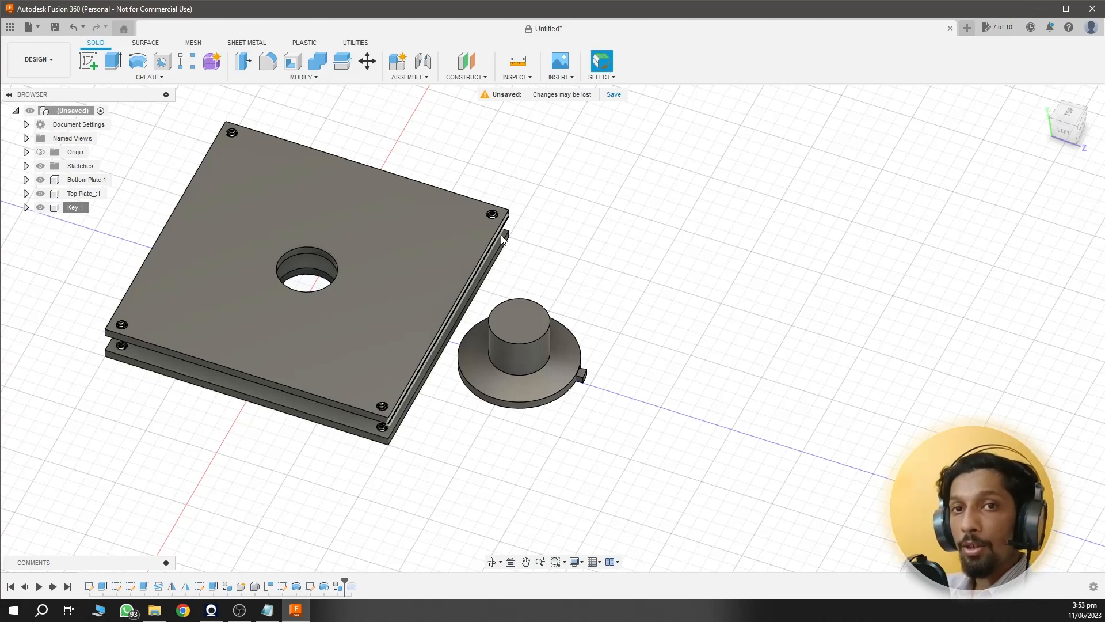
{"action": "middle_click_drag", "start_coordinate": [755, 257], "coordinate": [443, 254]}
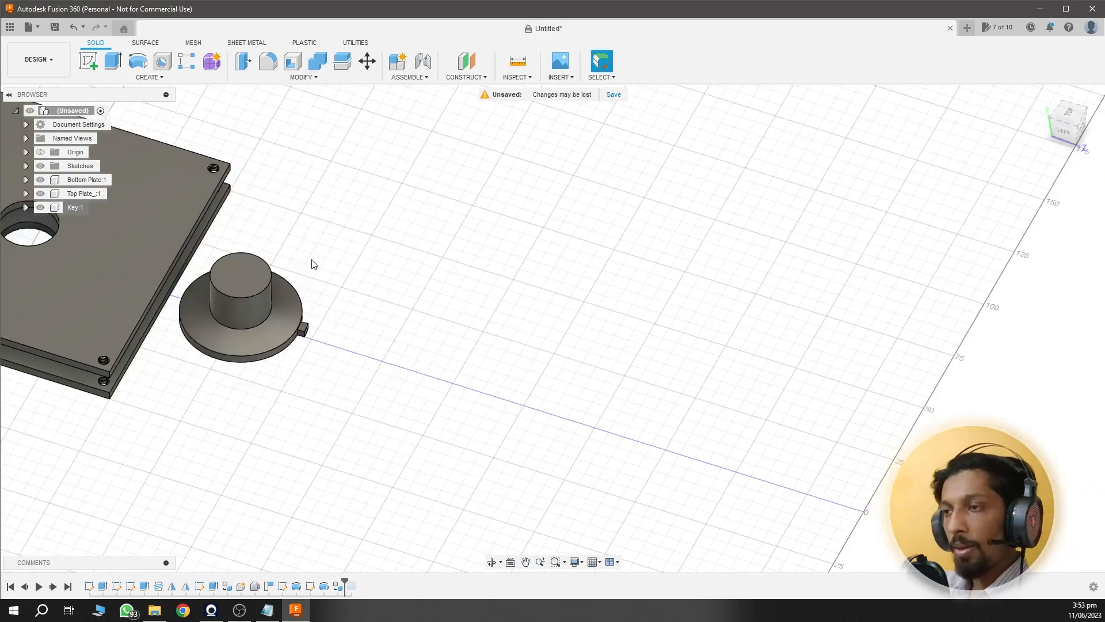
{"action": "right_click", "coordinate": [76, 110]}
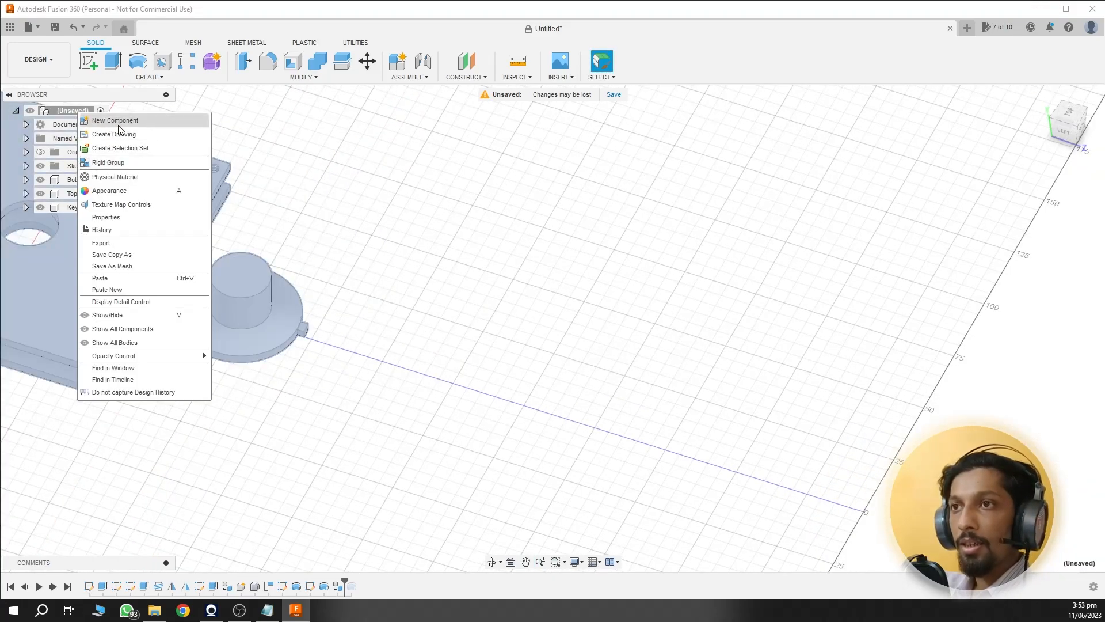
{"action": "left_click", "coordinate": [95, 117]}
{"action": "double_click", "coordinate": [960, 236]}
{"action": "type", "text": "Bolts"}
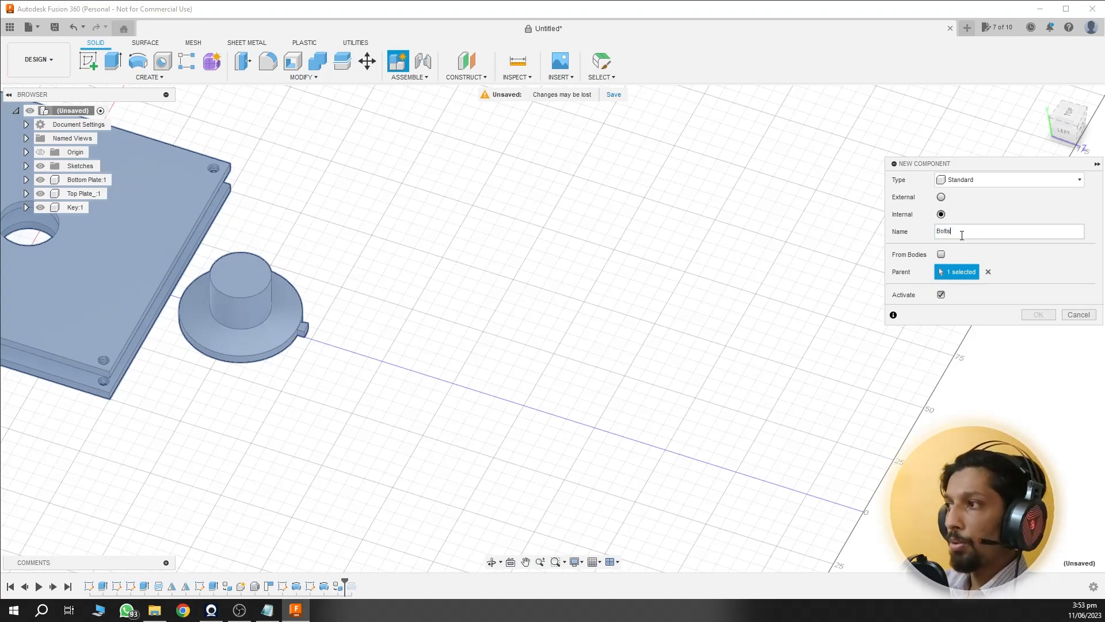
{"action": "left_click", "coordinate": [1038, 314]}
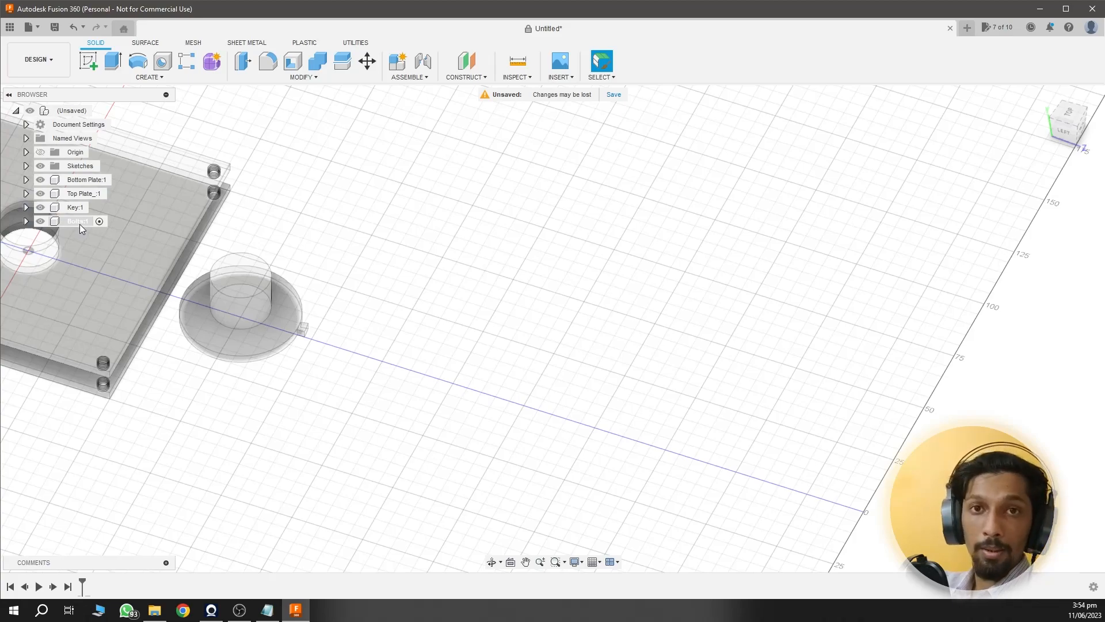
Sketch a 4 mm diameter circle on the horizontal origin plane, centred on the Z axis clear of the Key
{"action": "scroll", "coordinate": [338, 354], "scroll_direction": "up", "scroll_amount": 3}
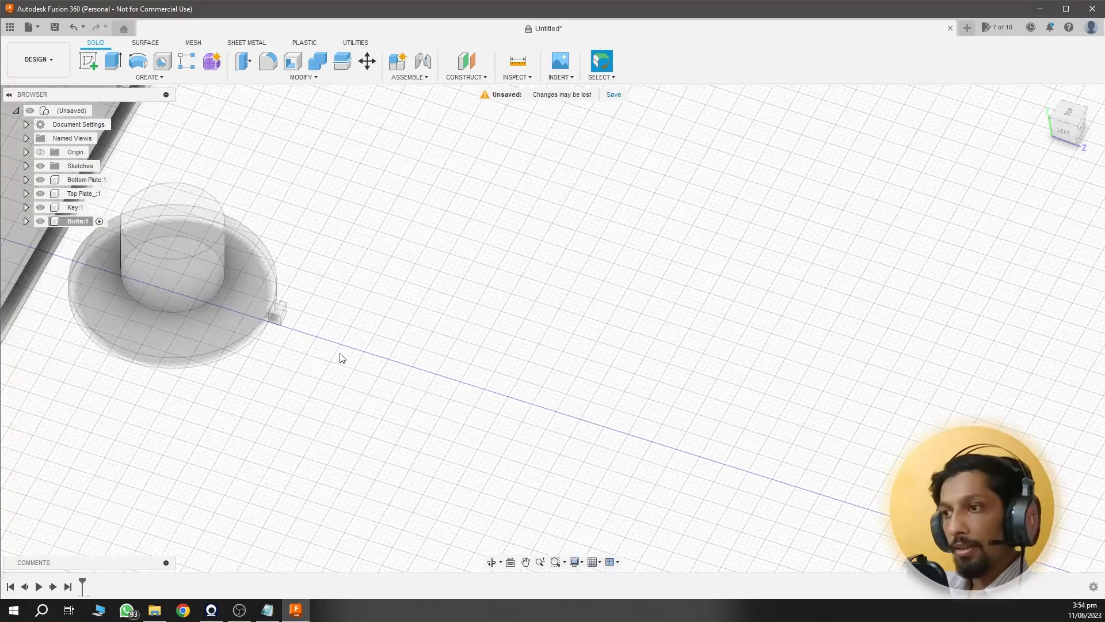
{"action": "left_click", "coordinate": [87, 61]}
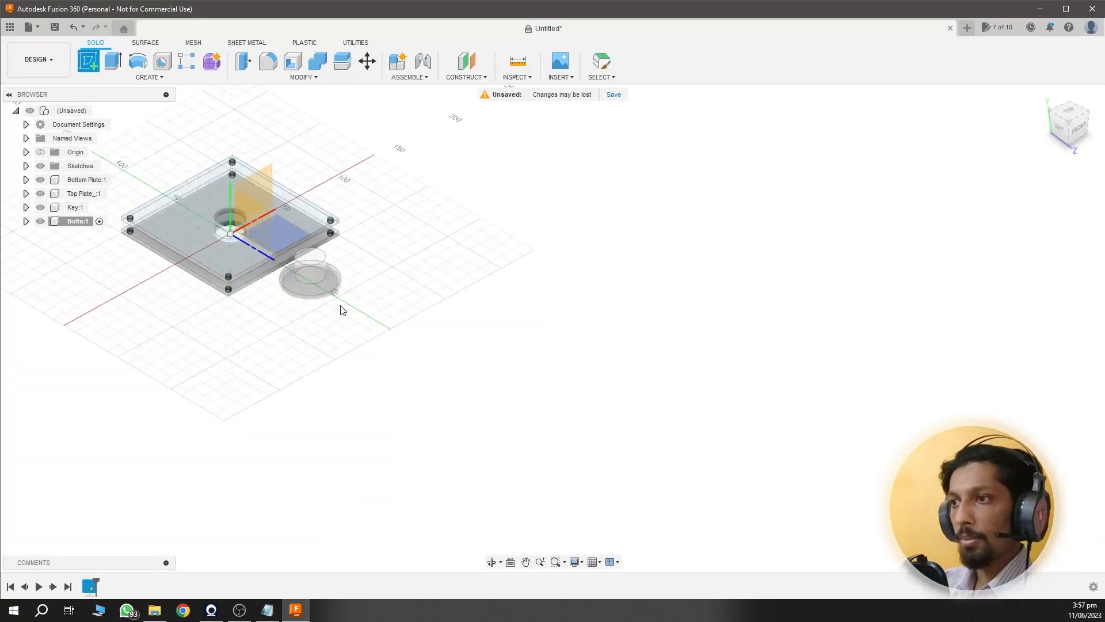
{"action": "left_click", "coordinate": [357, 313]}
{"action": "middle_click_drag", "start_coordinate": [599, 297], "coordinate": [560, 133]}
{"action": "scroll", "coordinate": [517, 251], "scroll_direction": "up", "scroll_amount": 5}
{"action": "middle_click_drag", "start_coordinate": [353, 324], "coordinate": [374, 222]}
{"action": "scroll", "coordinate": [375, 222], "scroll_direction": "up", "scroll_amount": 1}
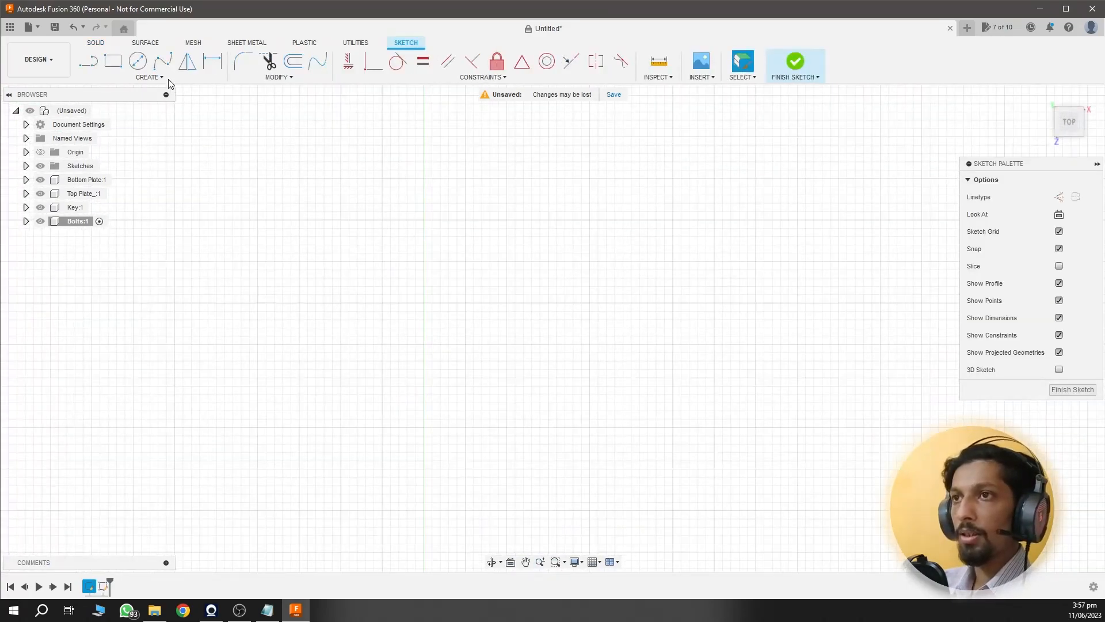
{"action": "left_click", "coordinate": [138, 61]}
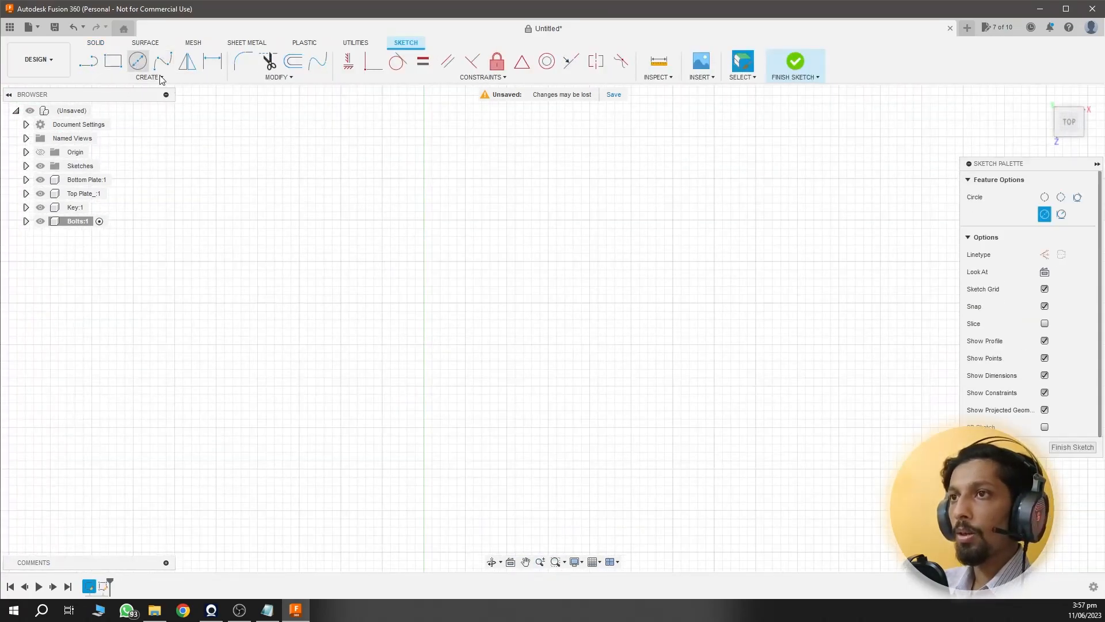
{"action": "left_click", "coordinate": [423, 220]}
{"action": "type", "text": "4"}
{"action": "key", "text": "Return"}
{"action": "key", "text": "Escape"}
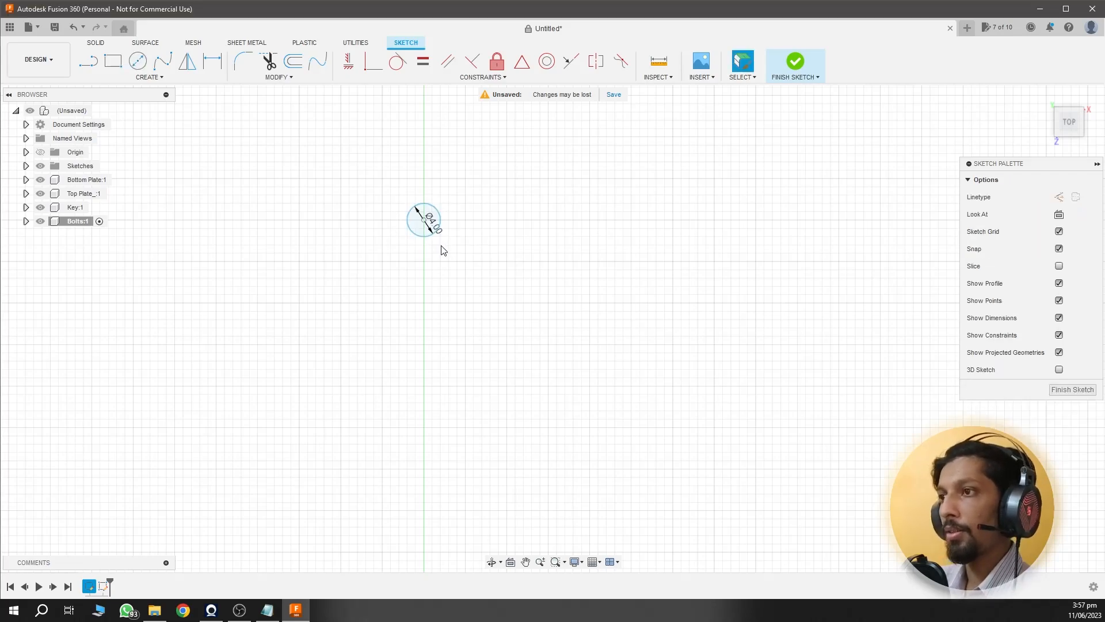
Extrude the 4 mm circle 16 mm upward as a new body for the bolt shaft
{"action": "scroll", "coordinate": [420, 224], "scroll_direction": "up", "scroll_amount": 4}
{"action": "mouse_move", "coordinate": [407, 217]}
{"action": "middle_mouse_down", "text": "shift"}
{"action": "mouse_move", "coordinate": [401, 259]}
{"action": "mouse_move", "coordinate": [384, 254]}
{"action": "mouse_move", "coordinate": [392, 263]}
{"action": "middle_mouse_up", "text": "shift"}
{"action": "key", "text": "e"}
{"action": "left_click", "coordinate": [393, 271]}
{"action": "key", "text": "e"}
{"action": "left_click", "coordinate": [392, 271]}
{"action": "type", "text": "e"}
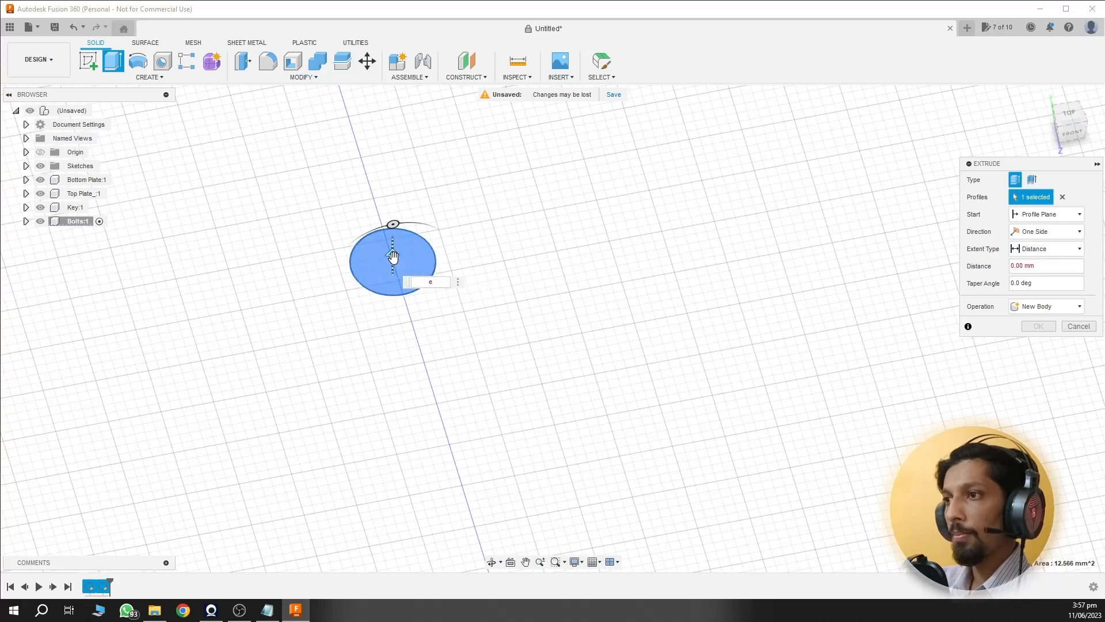
{"action": "left_click_drag", "start_coordinate": [393, 257], "coordinate": [393, 225]}
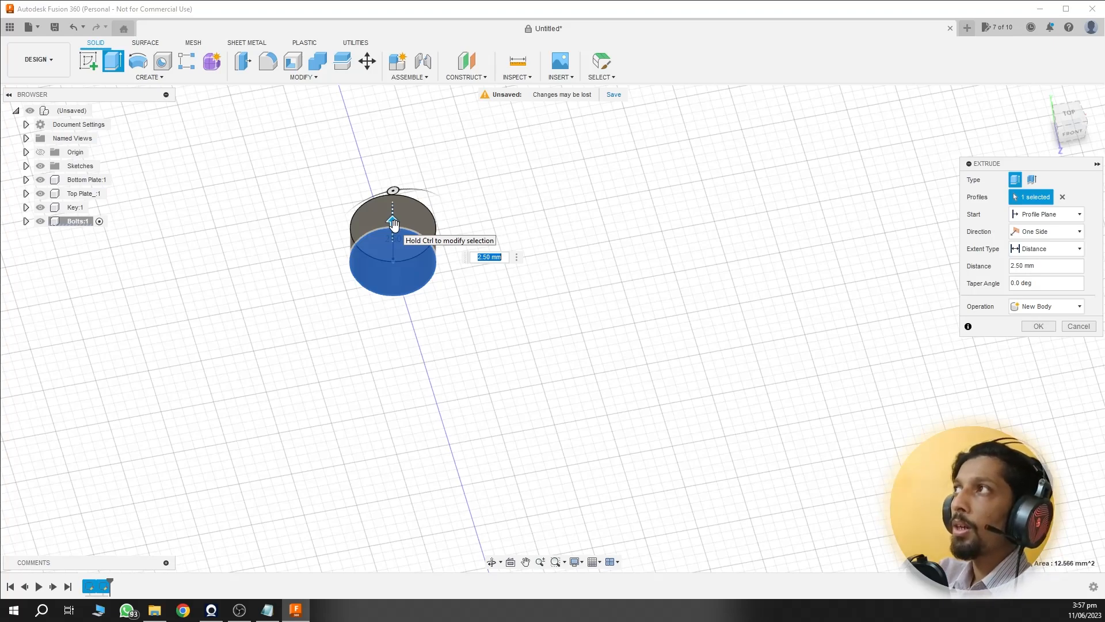
{"action": "type", "text": "16"}
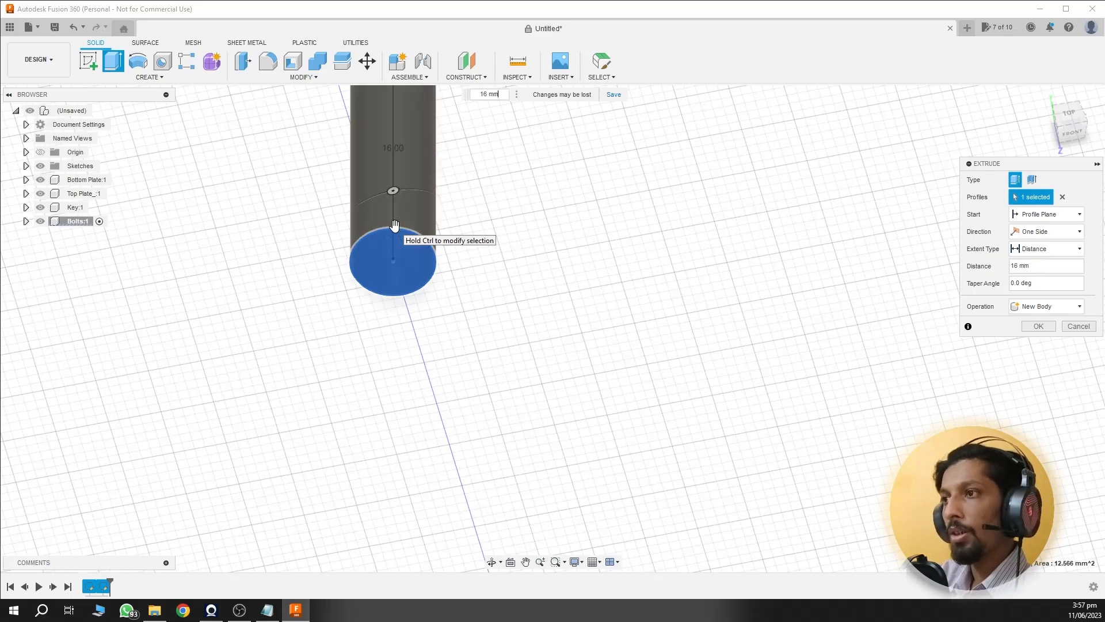
{"action": "key", "text": "Return"}
Sketch an 8 mm diameter circle on the bolt shaft's top face, concentric with the shaft
{"action": "scroll", "coordinate": [395, 226], "scroll_direction": "down", "scroll_amount": 4}
{"action": "middle_click_drag", "start_coordinate": [390, 223], "coordinate": [323, 287], "text": "shift"}
{"action": "scroll", "coordinate": [397, 250], "scroll_direction": "up", "scroll_amount": 2}
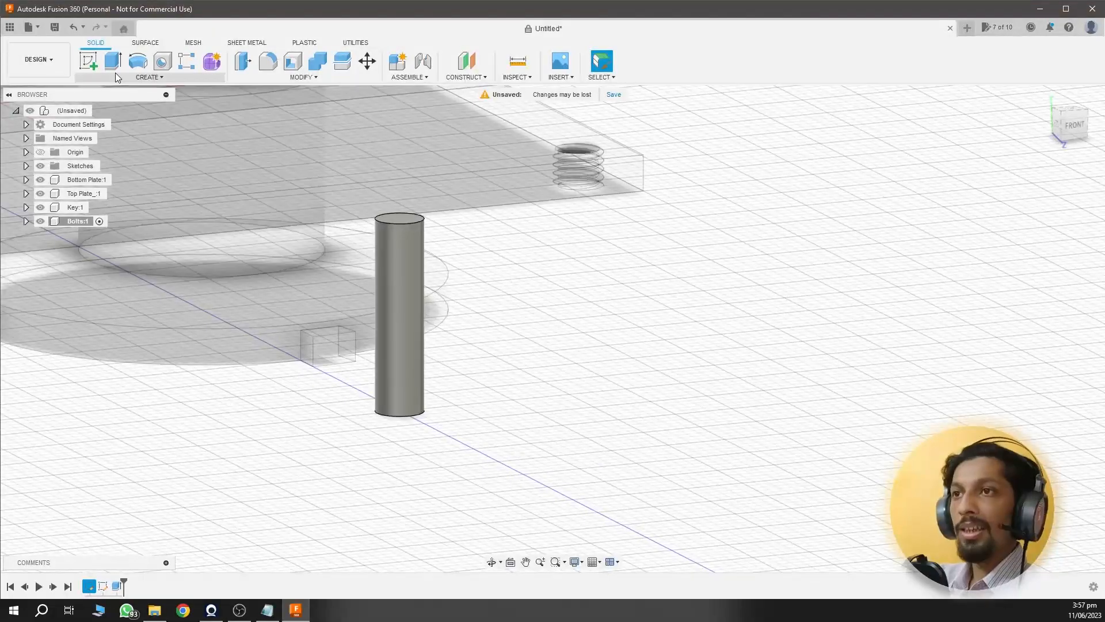
{"action": "left_click", "coordinate": [88, 60]}
{"action": "left_click", "coordinate": [404, 221]}
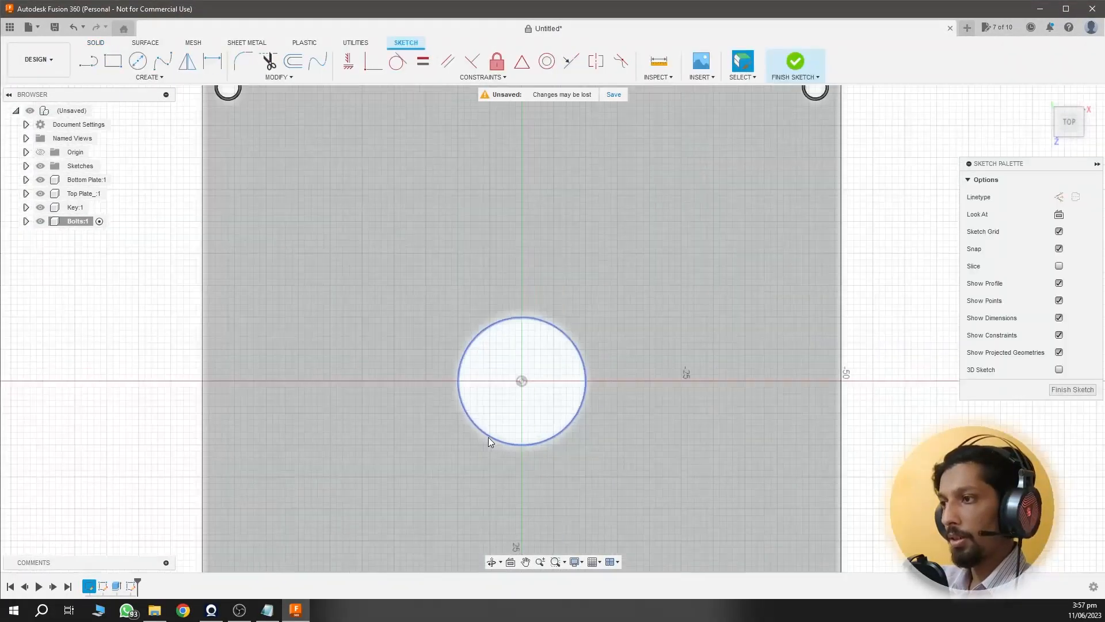
{"action": "scroll", "coordinate": [489, 441], "scroll_direction": "down", "scroll_amount": 3}
{"action": "middle_click_drag", "start_coordinate": [508, 486], "coordinate": [504, 57]}
{"action": "scroll", "coordinate": [500, 313], "scroll_direction": "up", "scroll_amount": 5}
{"action": "scroll", "coordinate": [499, 313], "scroll_direction": "up", "scroll_amount": 4}
{"action": "key", "text": "c"}
{"action": "left_click", "coordinate": [512, 281]}
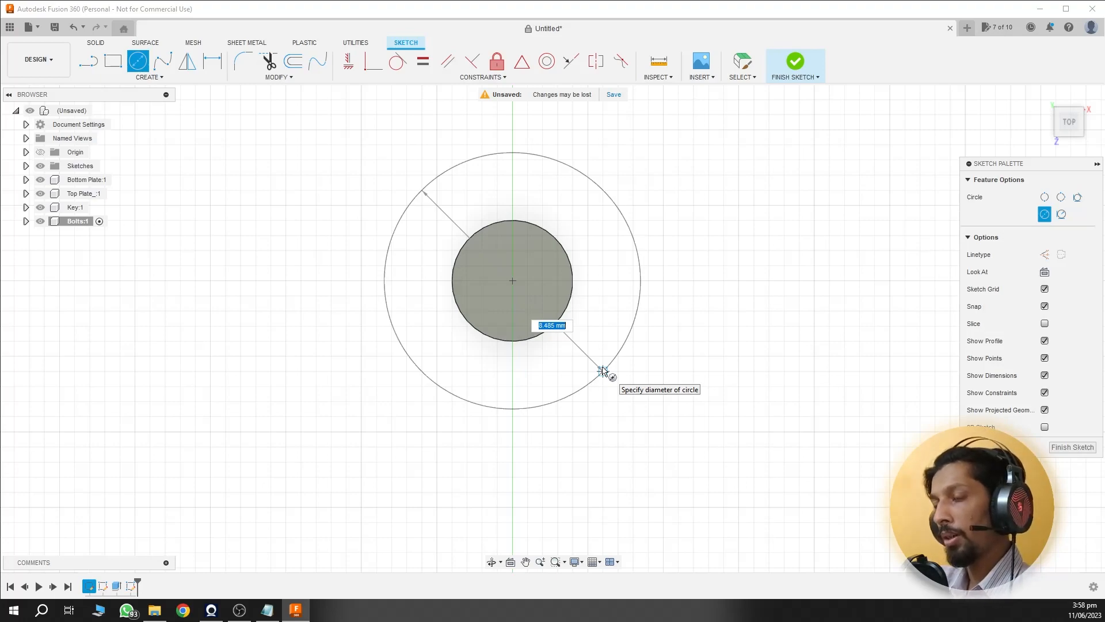
{"action": "type", "text": "8"}
{"action": "key", "text": "Return"}
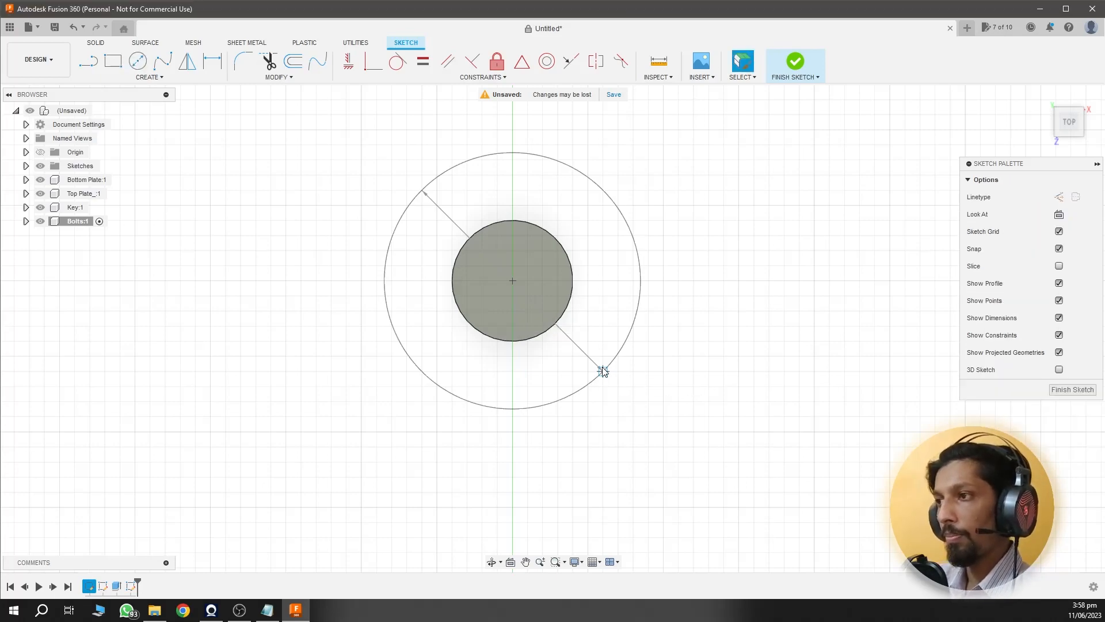
Extrude the ring between the 8 mm circle and the shaft edge 3 mm upward as a new body for the bolt head
{"action": "middle_click_drag", "start_coordinate": [594, 379], "coordinate": [518, 413], "text": "shift"}
{"action": "key", "text": "e"}
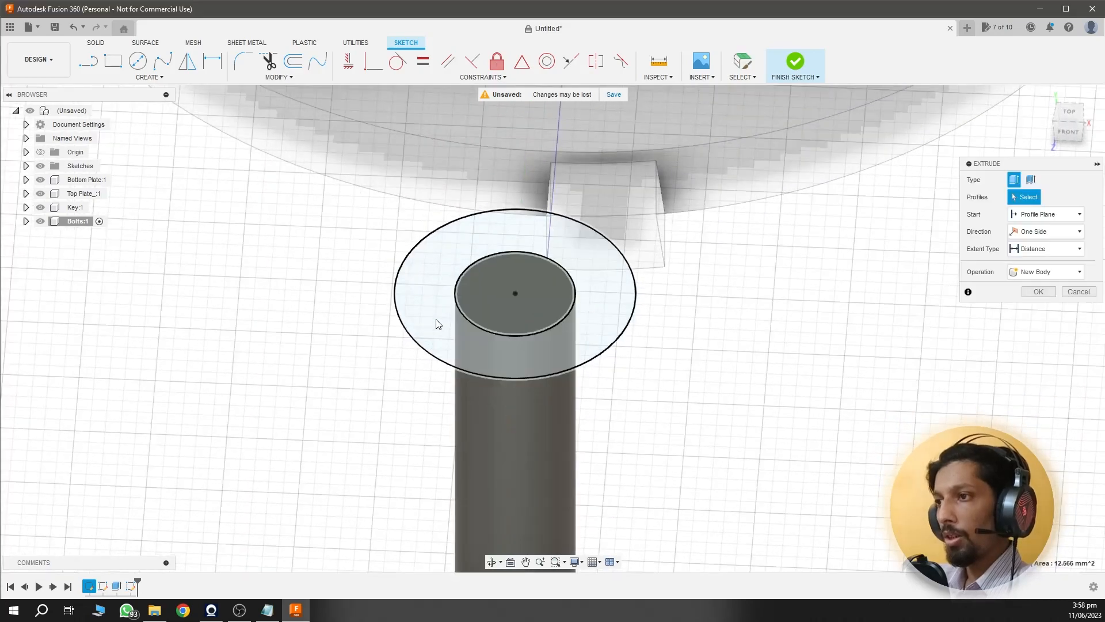
{"action": "left_click", "coordinate": [446, 291]}
{"action": "left_click_drag", "start_coordinate": [455, 281], "coordinate": [463, 242]}
{"action": "type", "text": "3"}
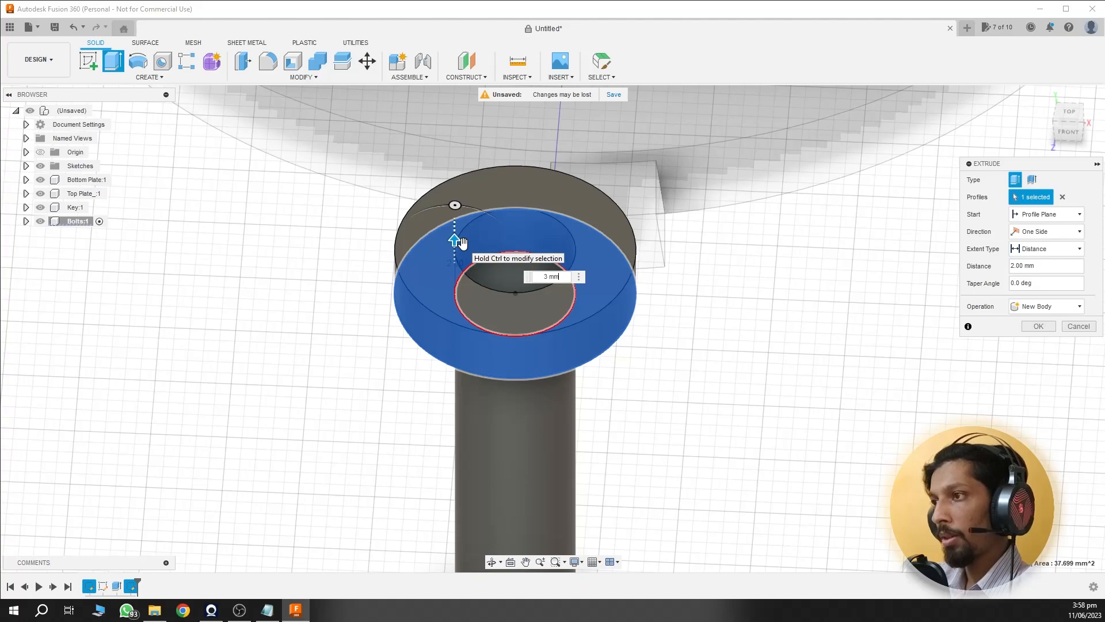
{"action": "key", "text": "Return"}
{"action": "middle_click_drag", "start_coordinate": [333, 395], "coordinate": [359, 256], "text": "shift"}
{"action": "scroll", "coordinate": [351, 385], "scroll_direction": "down", "scroll_amount": 4}
{"action": "scroll", "coordinate": [361, 273], "scroll_direction": "up", "scroll_amount": 2}
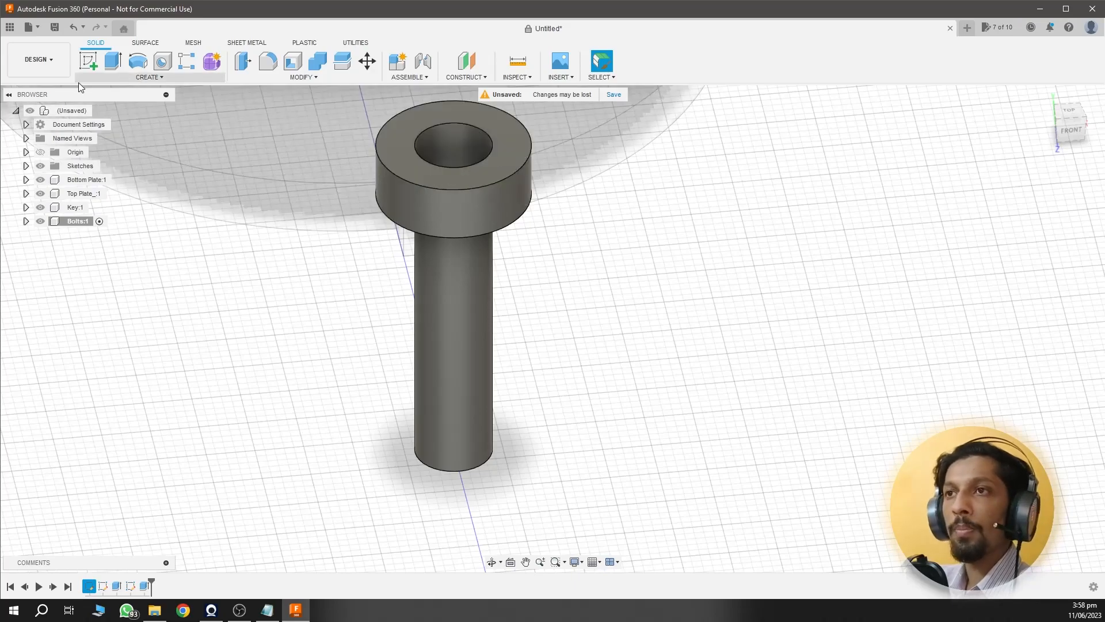
Add a modeled, full-length, right-hand ISO Metric profile thread to the bolt shaft's cylindrical face
{"action": "key", "text": "s"}
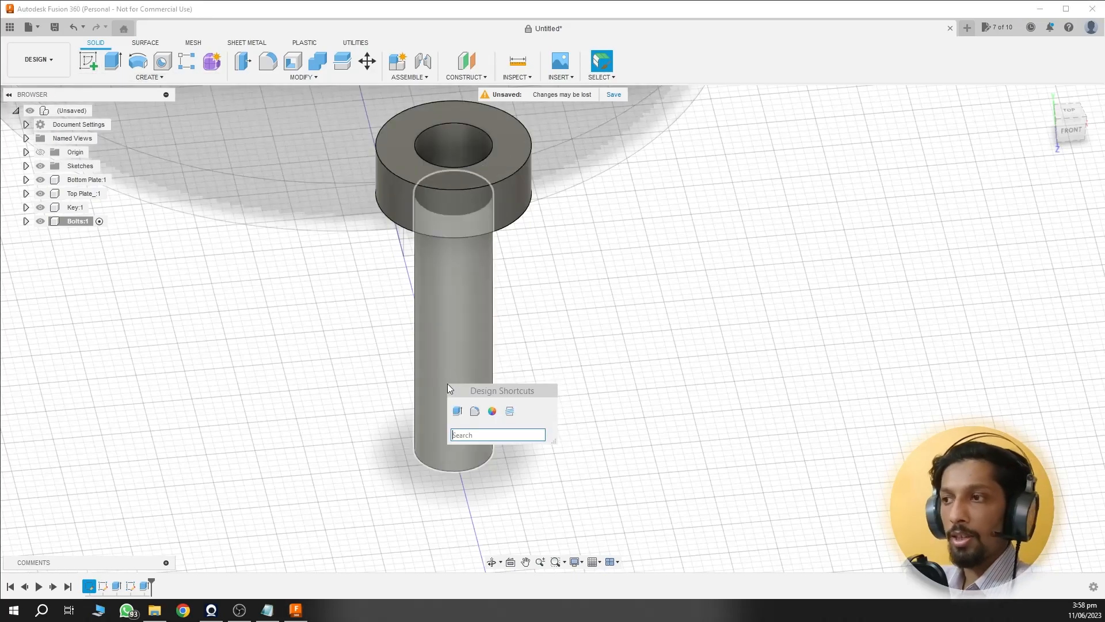
{"action": "left_click", "coordinate": [510, 410]}
{"action": "left_click", "coordinate": [451, 449]}
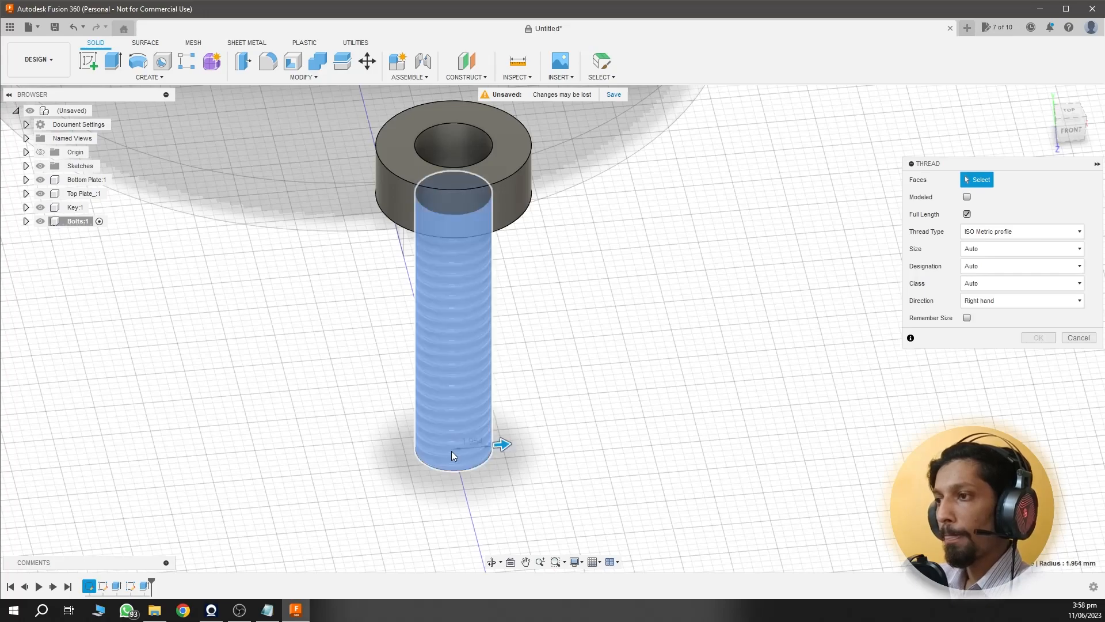
{"action": "left_click", "coordinate": [967, 197]}
{"action": "left_click", "coordinate": [1048, 342]}
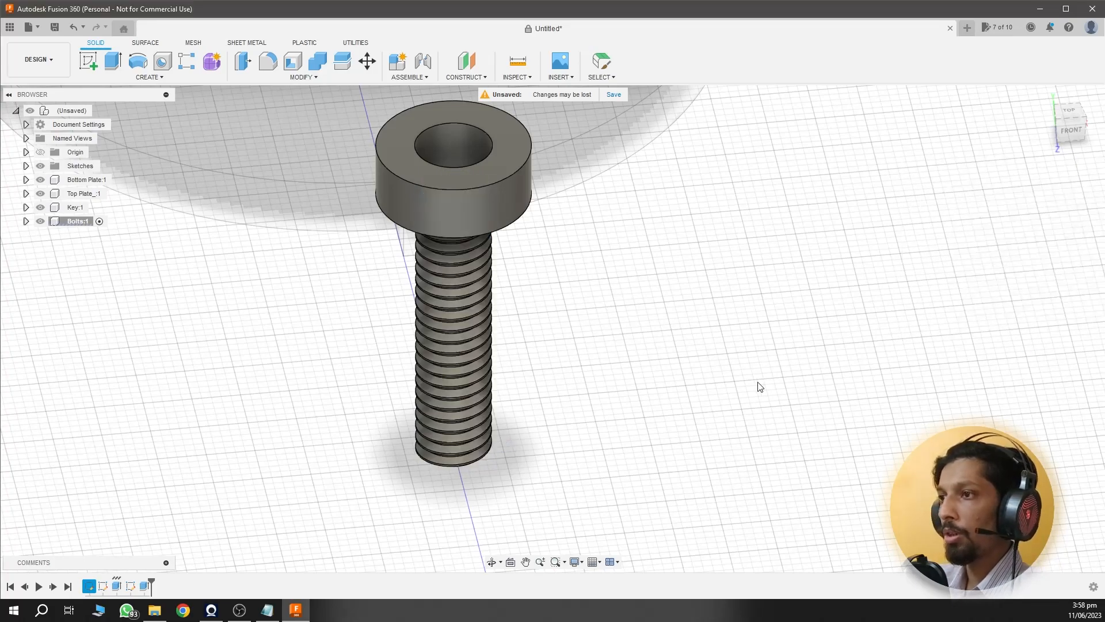
{"action": "scroll", "coordinate": [755, 408], "scroll_direction": "down", "scroll_amount": 3}
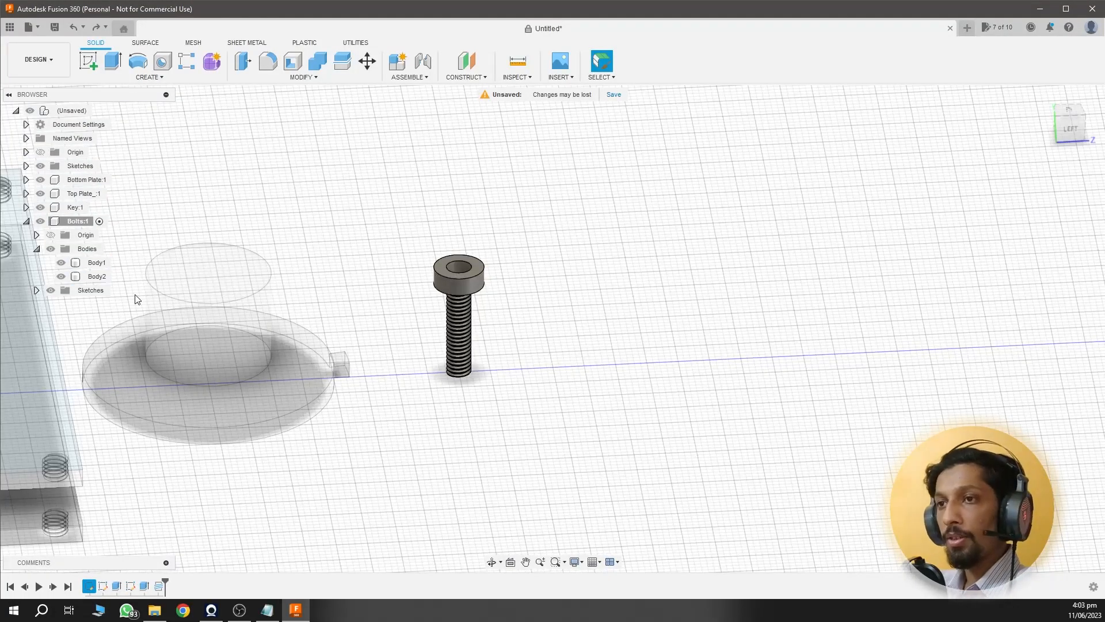
Rename the bolt's threaded shaft body BoltP2 and its head body BoltP1
{"action": "right_click", "coordinate": [96, 264]}
{"action": "left_click", "coordinate": [124, 445]}
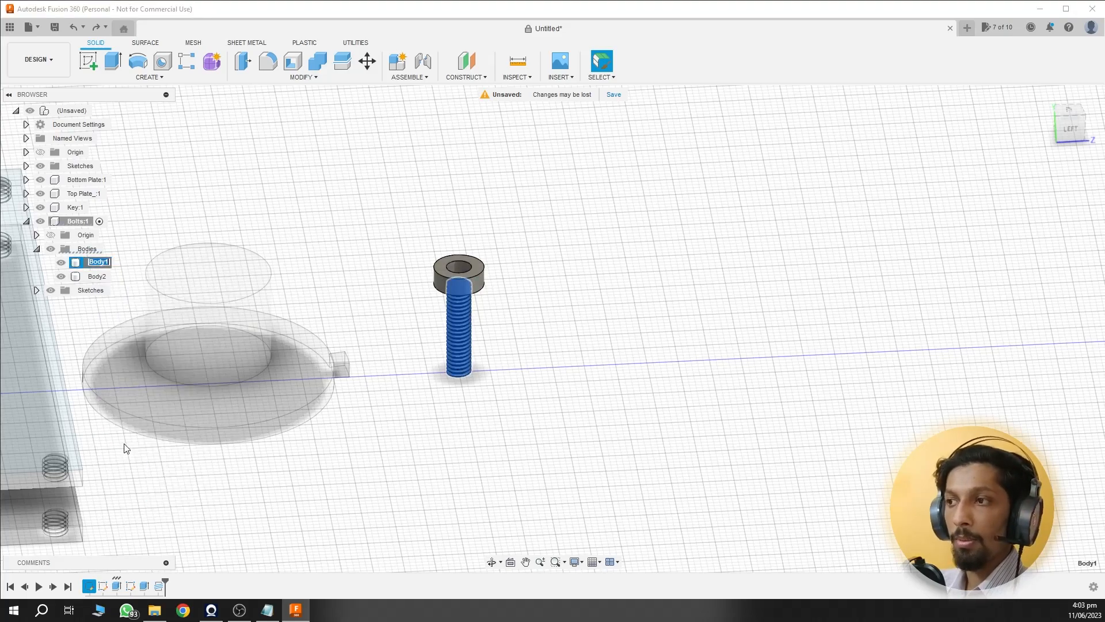
{"action": "type", "text": "Bolt2"}
{"action": "right_click", "coordinate": [110, 277]}
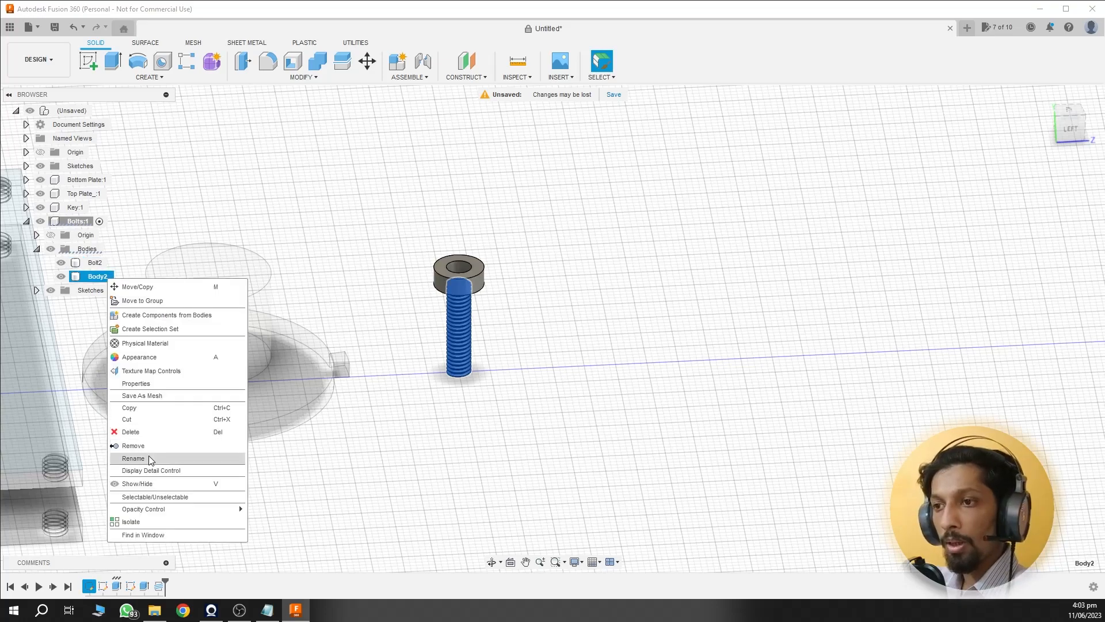
{"action": "left_click", "coordinate": [148, 456]}
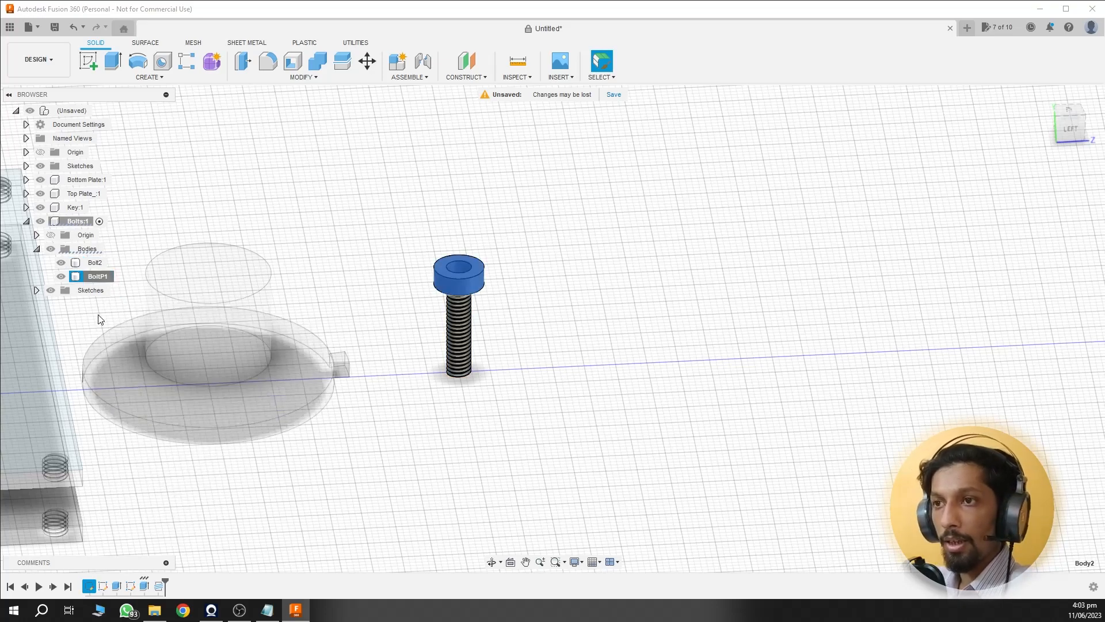
{"action": "right_click", "coordinate": [98, 266]}
{"action": "left_click", "coordinate": [123, 448]}
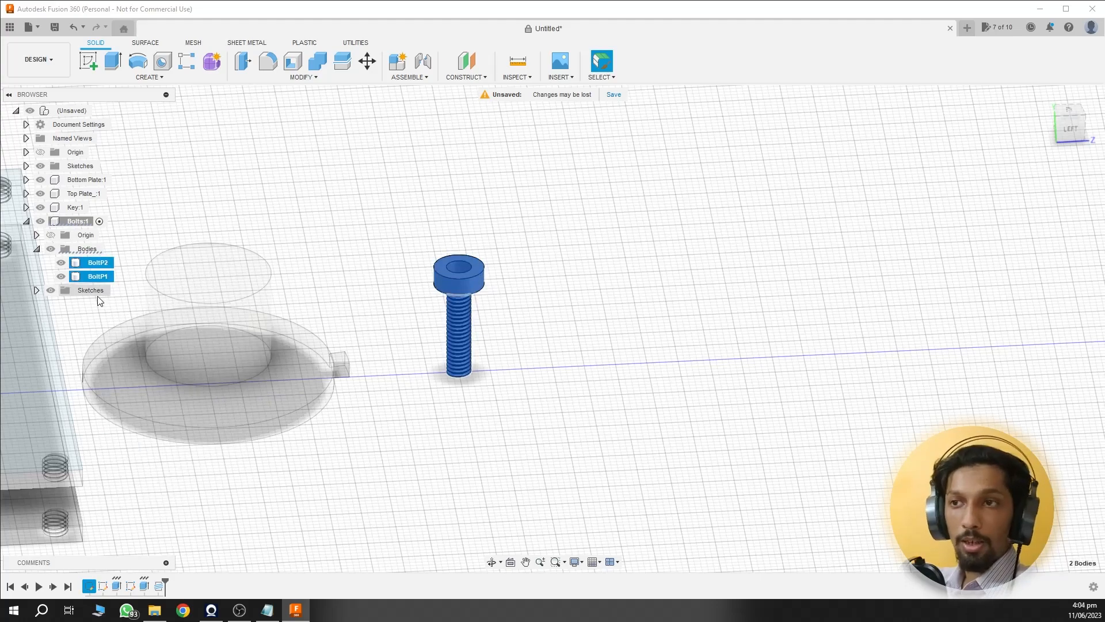
Copy the BoltP2 and BoltP1 bodies and place the pasted bolt along the Z axis, clear of the original
{"action": "key", "text": "ctrl+c"}
{"action": "key", "text": "ctrl+v"}
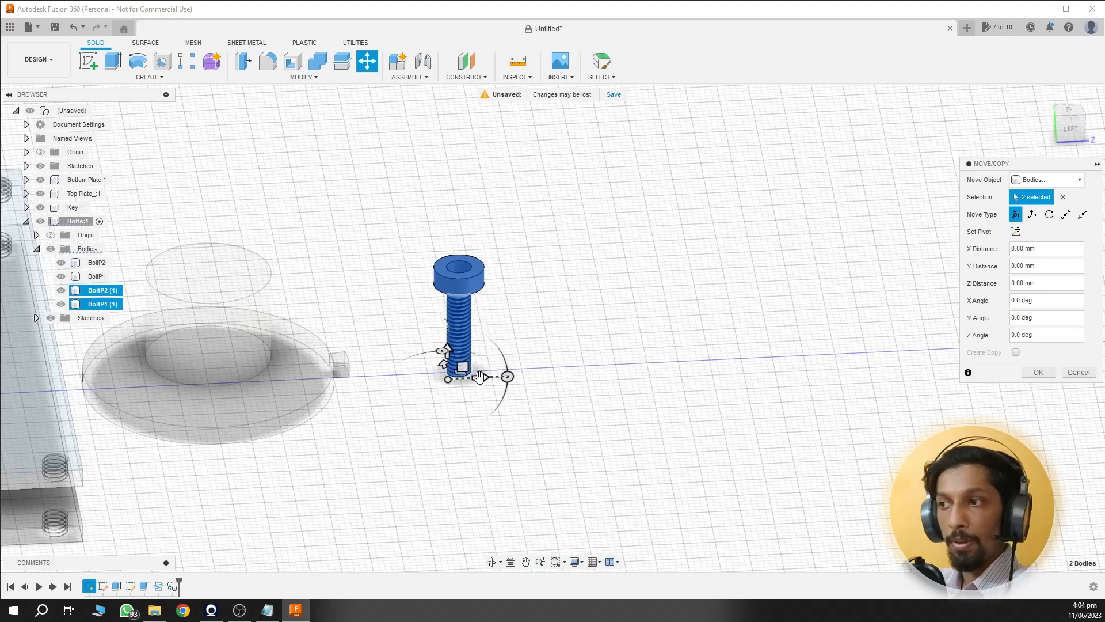
{"action": "left_click_drag", "start_coordinate": [480, 377], "coordinate": [560, 369]}
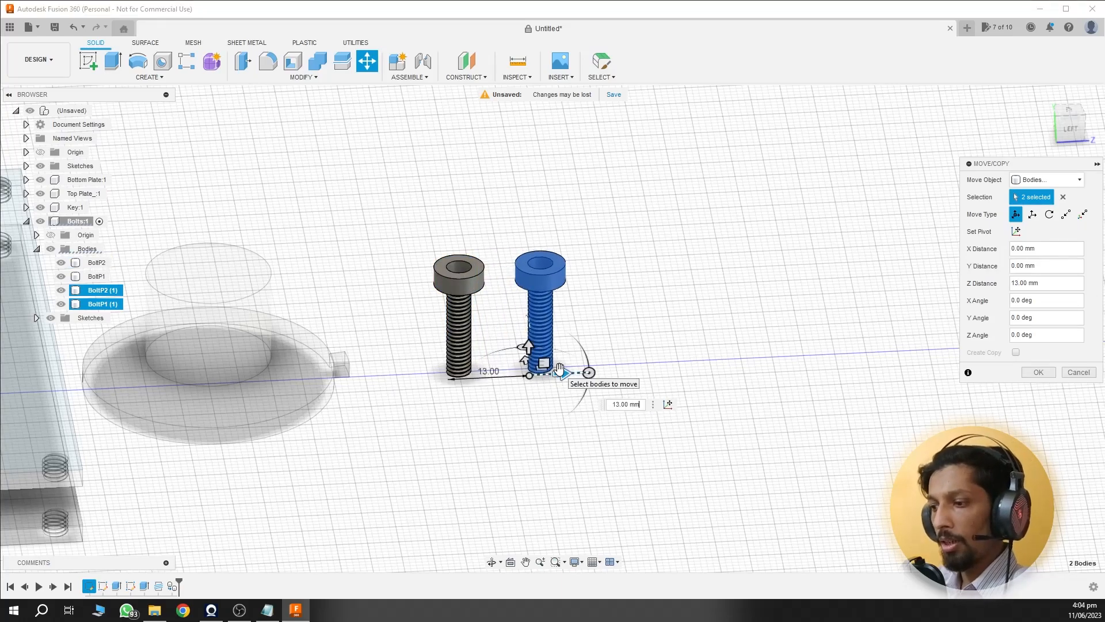
{"action": "key", "text": "Return"}
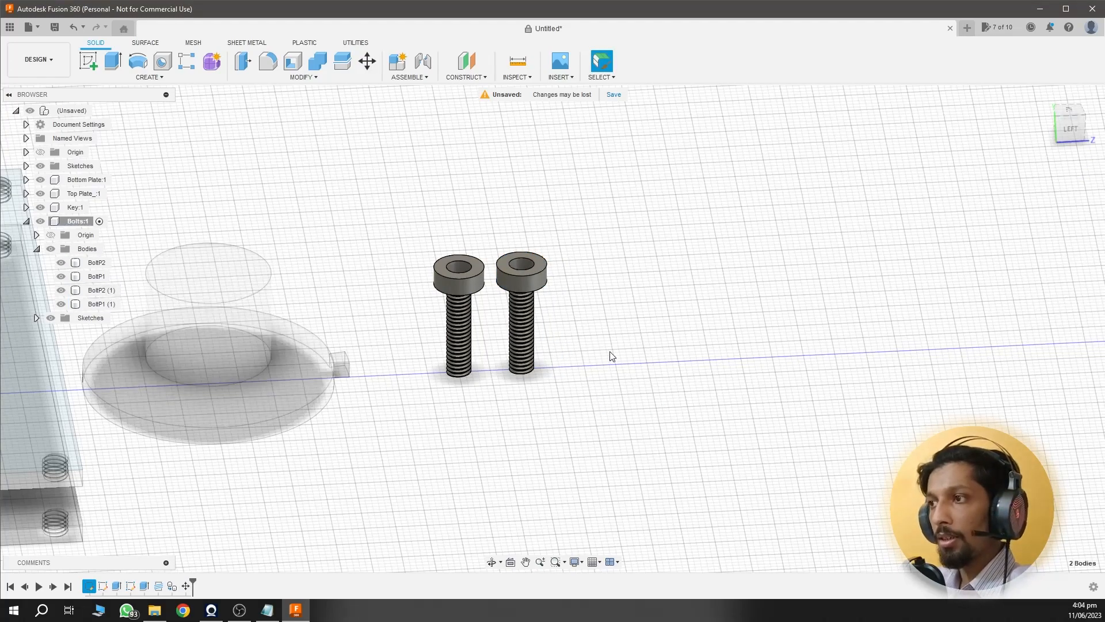
Paste another copy of both bolt bodies and move it 20 mm along the Z axis
{"action": "key", "text": "ctrl+v"}
{"action": "left_click_drag", "start_coordinate": [481, 375], "coordinate": [577, 377]}
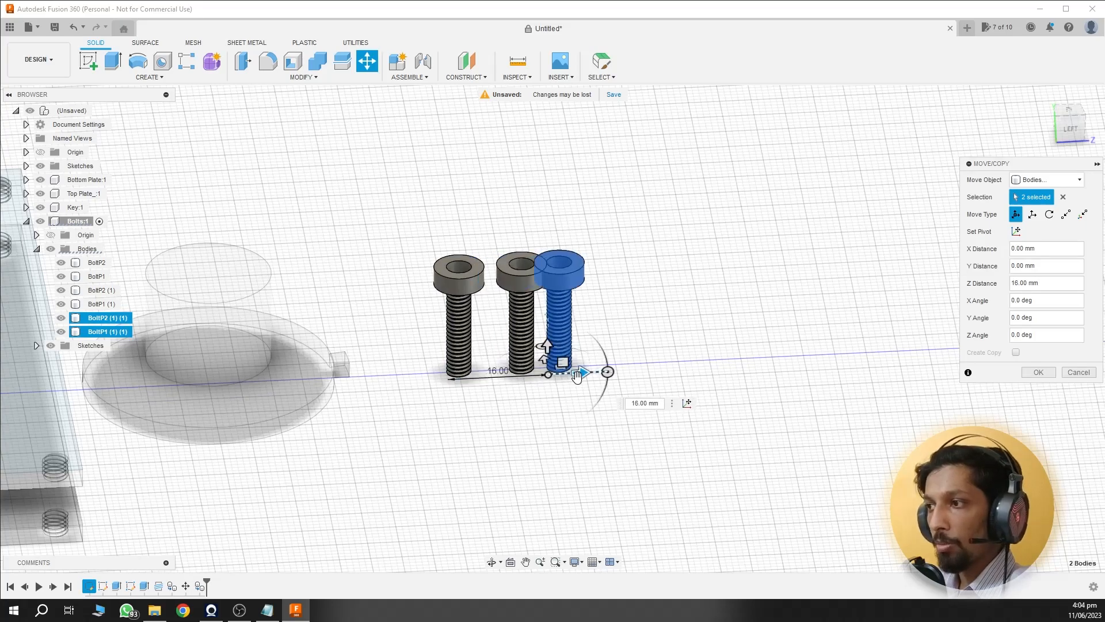
{"action": "type", "text": "20m"}
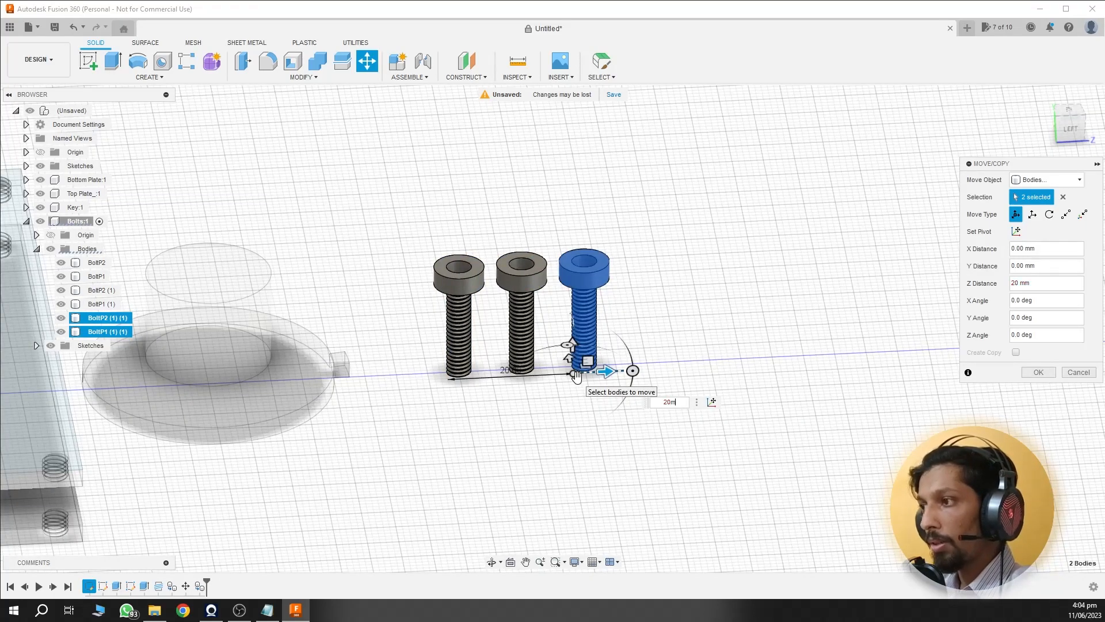
{"action": "key", "text": "Return"}
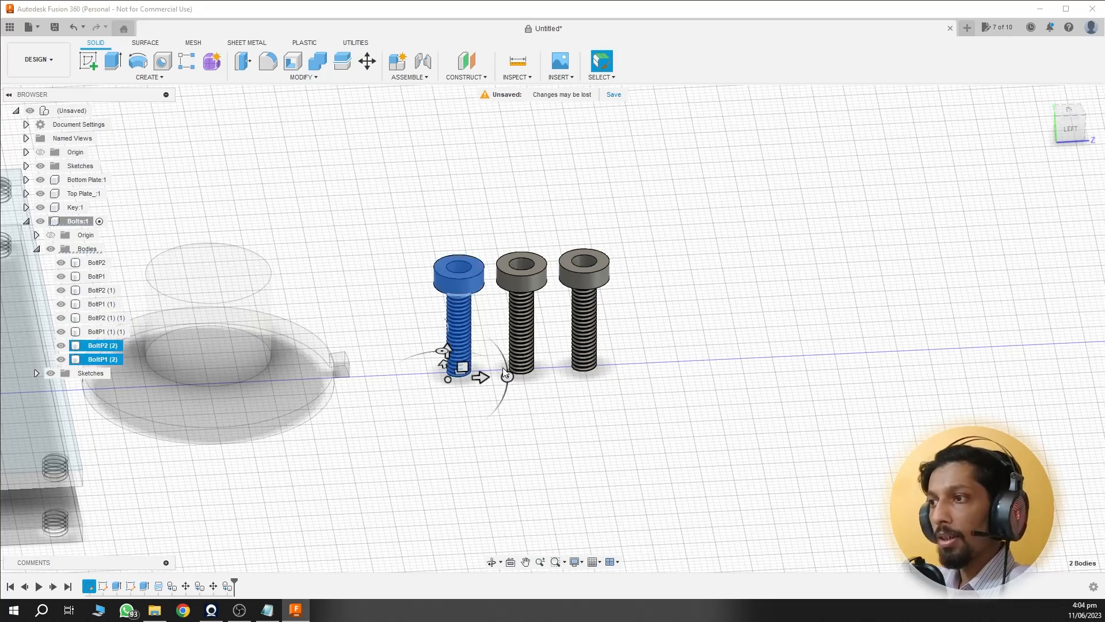
Move a further pasted copy of the bolt bodies along the Z axis to complete an evenly spaced row of four bolts
{"action": "left_click_drag", "start_coordinate": [480, 377], "coordinate": [573, 373]}
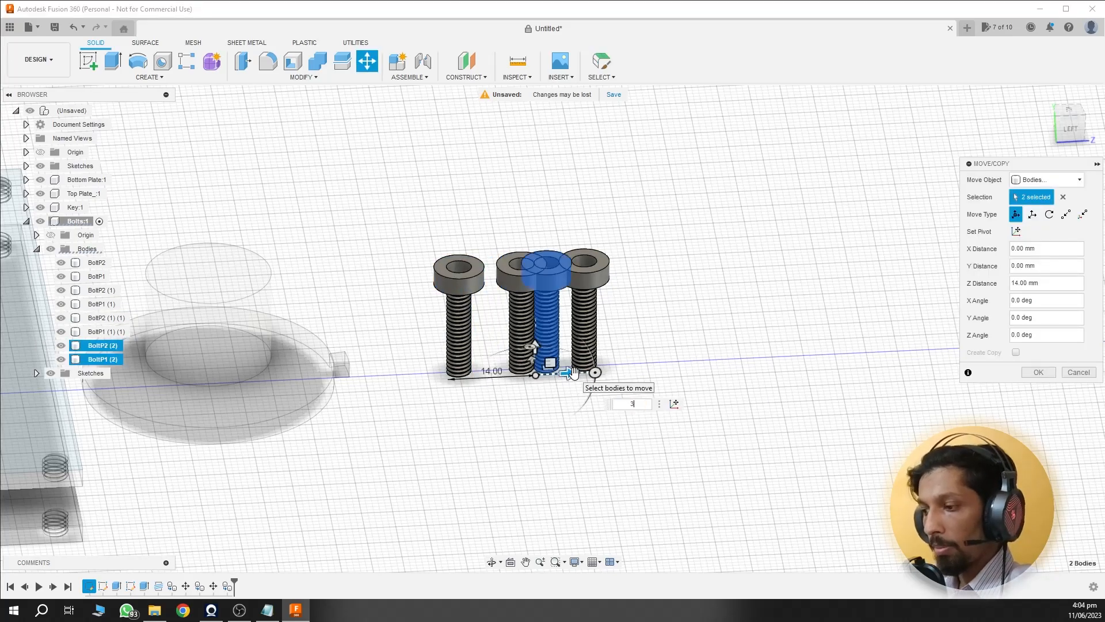
{"action": "key", "text": "Return"}
{"action": "scroll", "coordinate": [541, 426], "scroll_direction": "down", "scroll_amount": 3}
{"action": "mouse_move", "coordinate": [541, 426]}
{"action": "middle_mouse_down", "text": "shift"}
{"action": "mouse_move", "coordinate": [509, 384]}
{"action": "mouse_move", "coordinate": [546, 427]}
{"action": "middle_mouse_up", "text": "shift"}
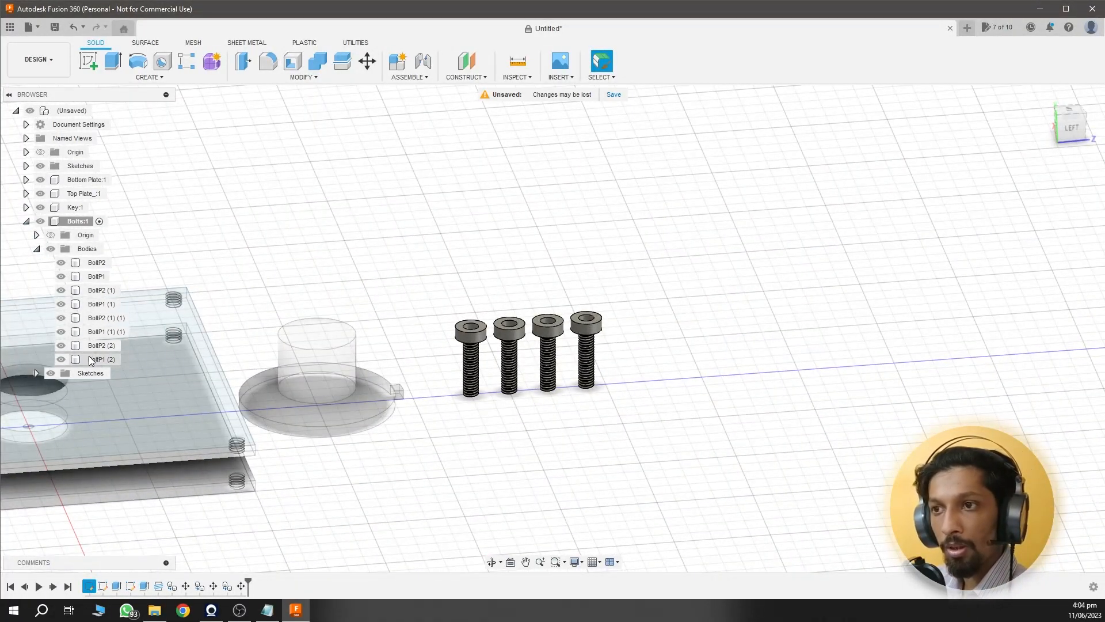
Collapse the Bolts component's contents and activate the top-level assembly
{"action": "left_click", "coordinate": [27, 222]}
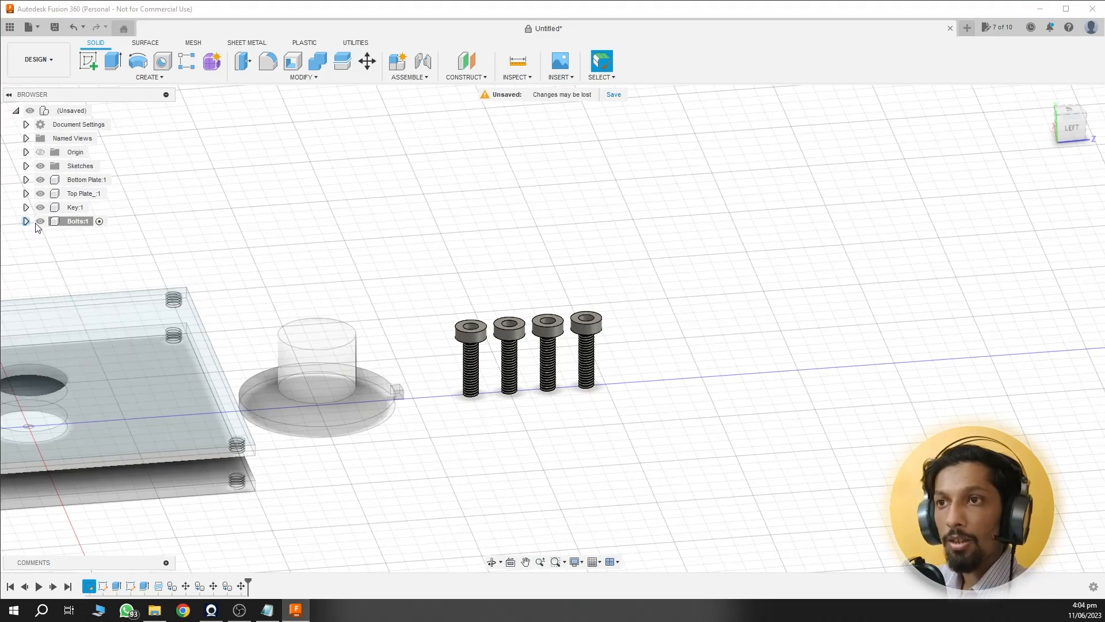
{"action": "left_click", "coordinate": [41, 222]}
{"action": "left_click", "coordinate": [41, 222]}
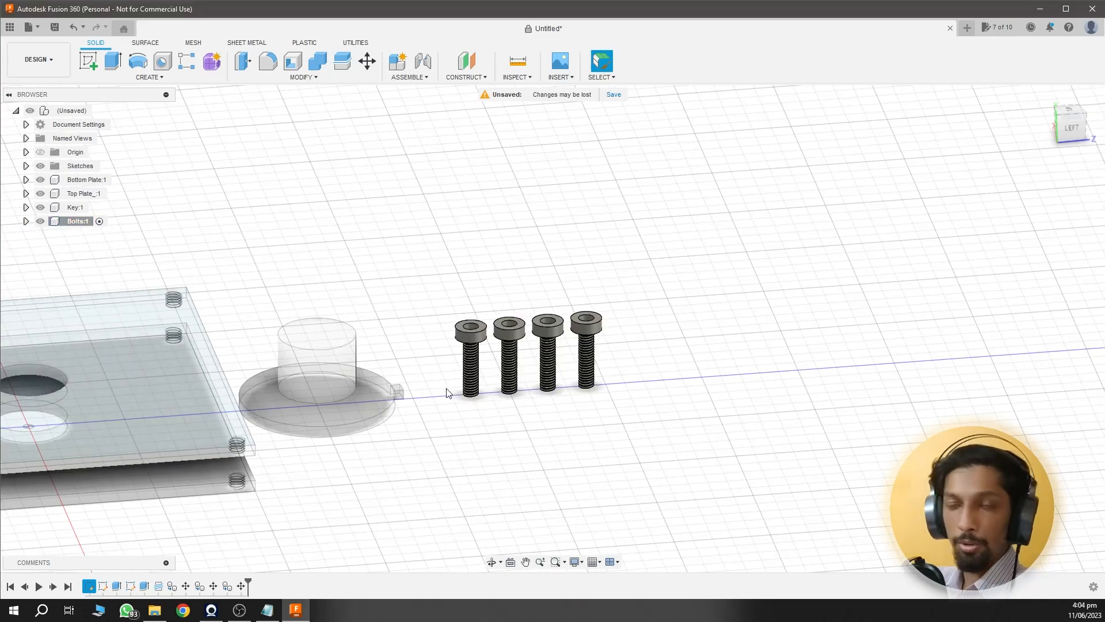
{"action": "middle_click_drag", "start_coordinate": [447, 393], "coordinate": [194, 281], "text": "shift"}
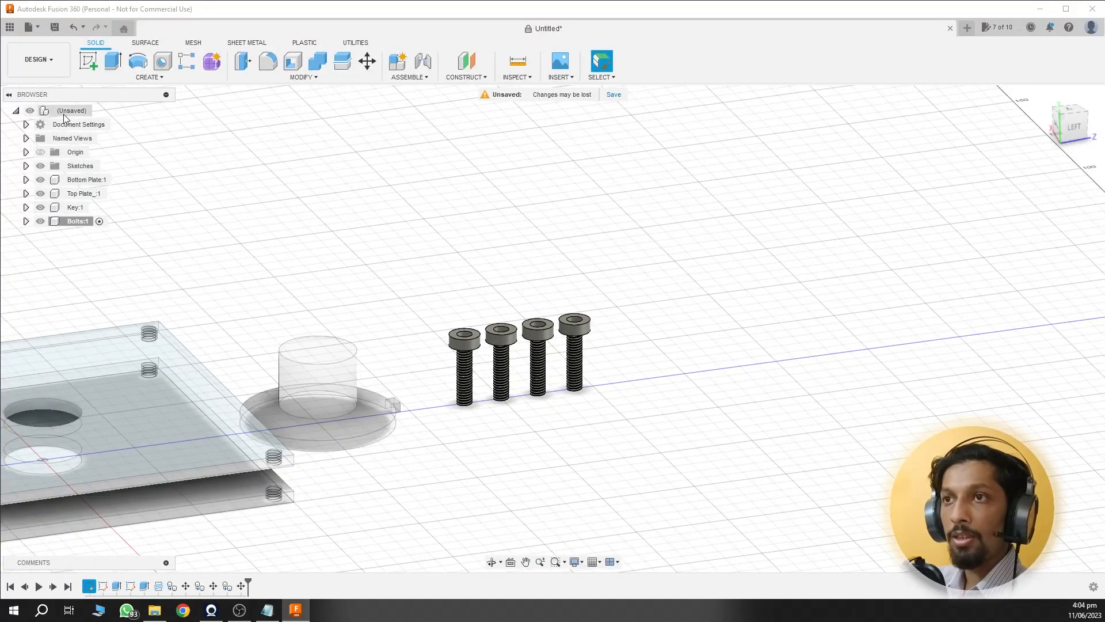
{"action": "double_click", "coordinate": [85, 112]}
{"action": "mouse_move", "coordinate": [597, 459]}
{"action": "middle_mouse_down", "text": "shift"}
{"action": "mouse_move", "coordinate": [569, 462]}
{"action": "mouse_move", "coordinate": [598, 461]}
{"action": "middle_mouse_up", "text": "shift"}
{"action": "middle_click_drag", "start_coordinate": [340, 285], "coordinate": [521, 270]}
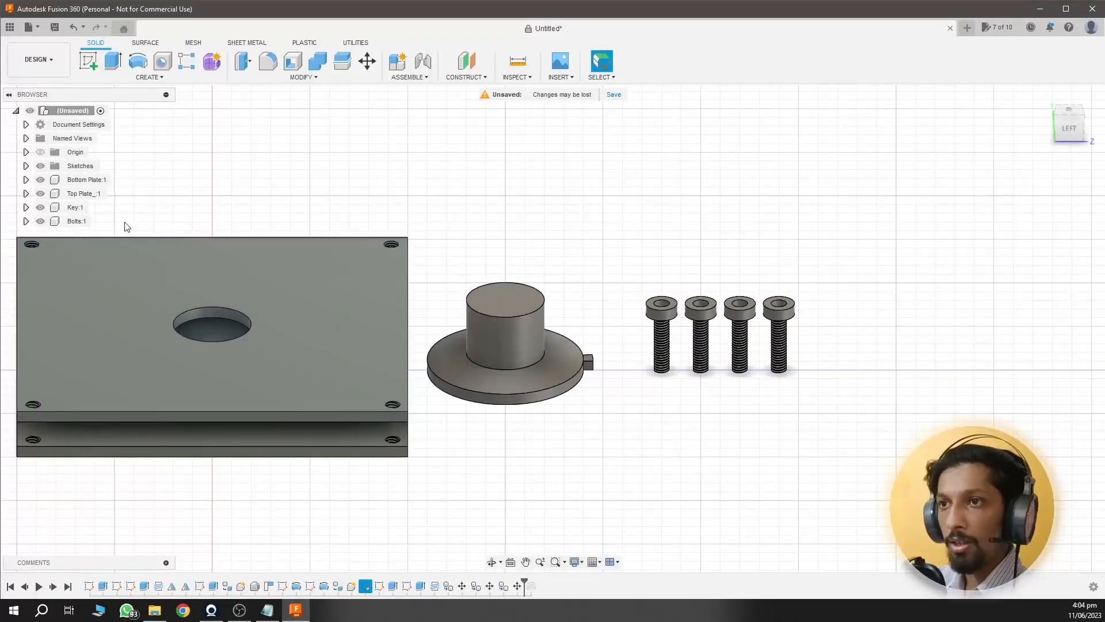
Check the Key, Bolts and Top Plate components by hiding and showing each one, and examine the complete set of parts
{"action": "left_click", "coordinate": [41, 207]}
{"action": "left_click", "coordinate": [39, 222]}
{"action": "left_click", "coordinate": [39, 221]}
{"action": "left_click", "coordinate": [39, 208]}
{"action": "left_click", "coordinate": [39, 193]}
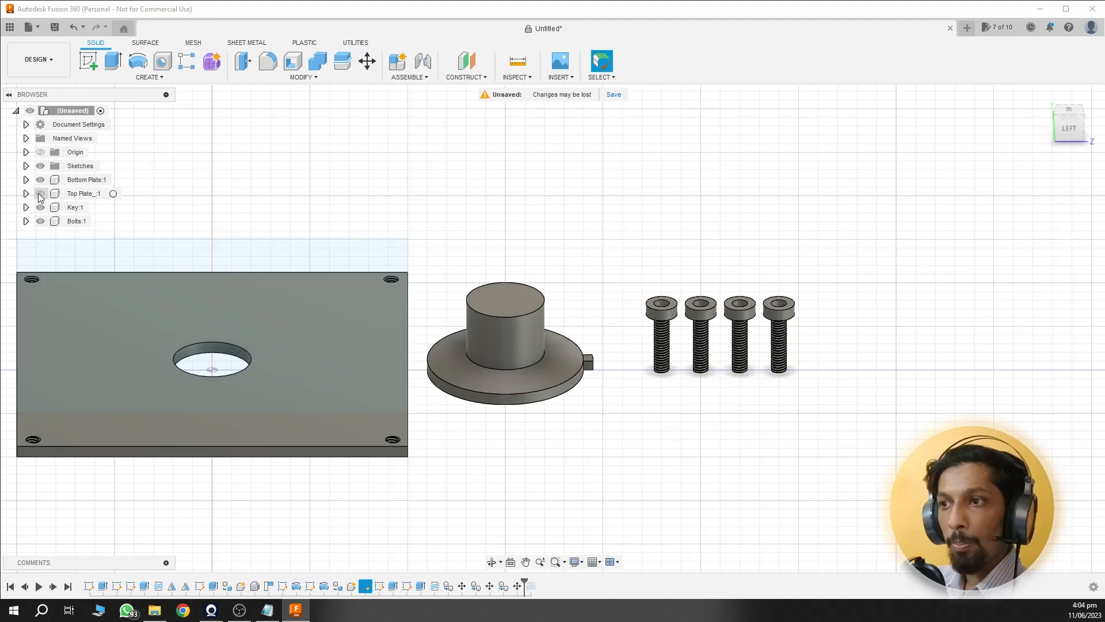
{"action": "left_click", "coordinate": [39, 193]}
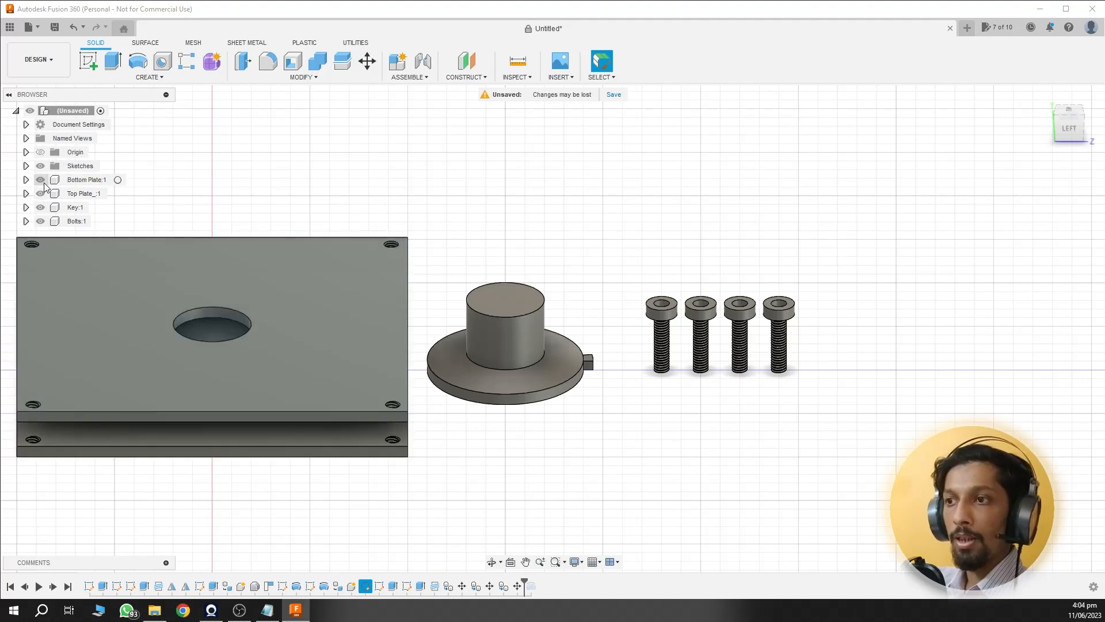
{"action": "middle_click_drag", "start_coordinate": [517, 412], "coordinate": [514, 421], "text": "shift"}
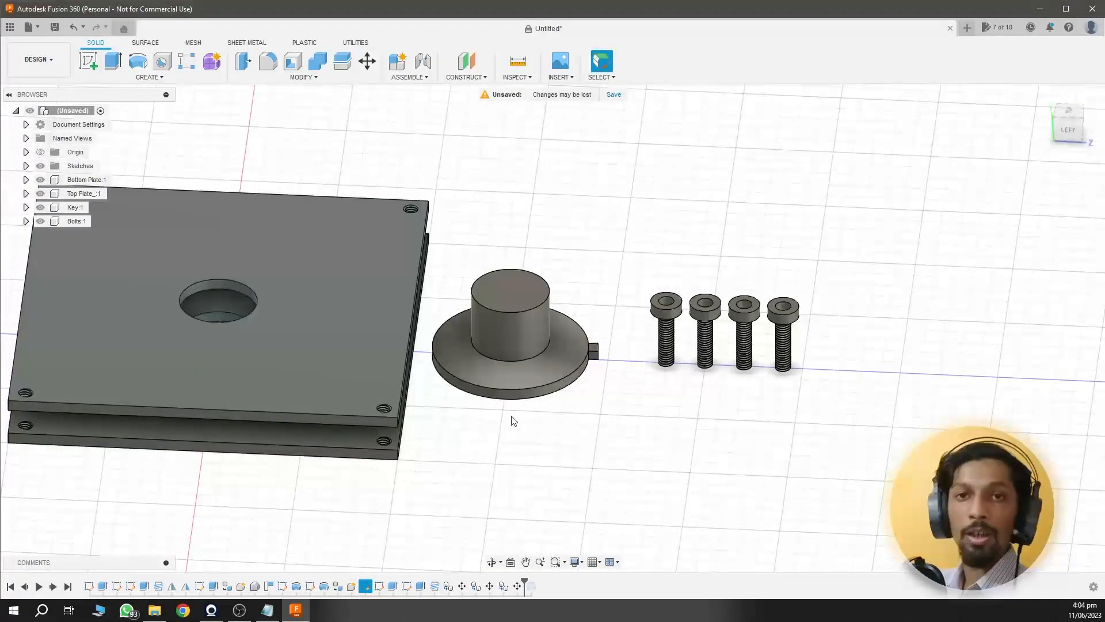